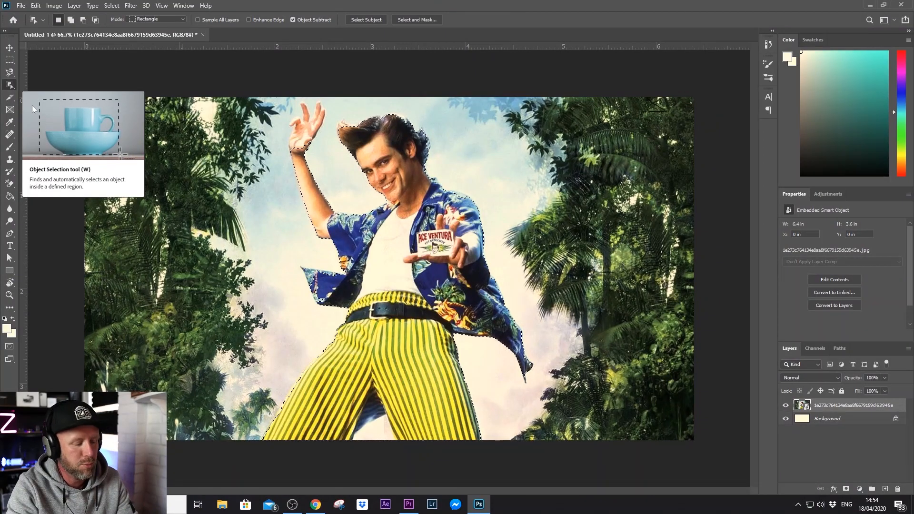
Deselect the current selection and select the man again by framing him with the Object Selection tool.
right_click(11, 88)
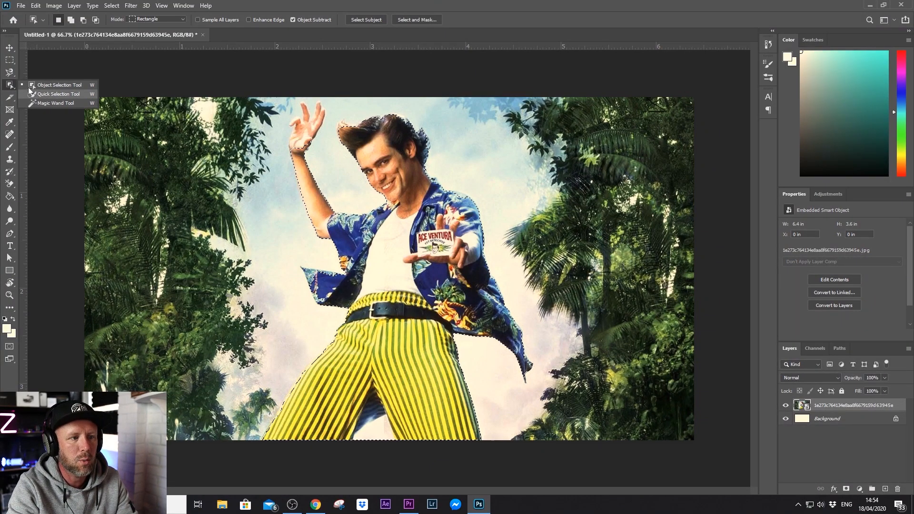
left_click(37, 85)
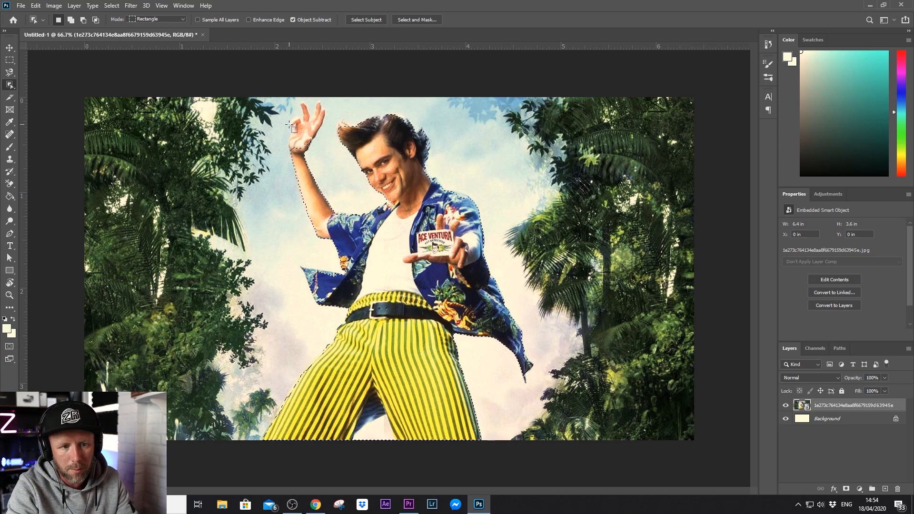
key("ctrl+d")
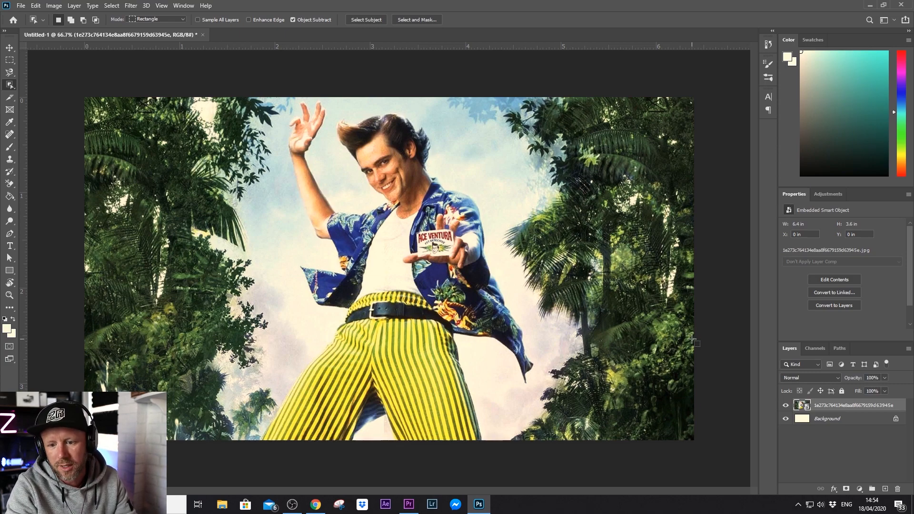
mouse_move(274, 103)
left_mouse_down()
mouse_move(399, 137)
mouse_move(440, 179)
mouse_move(524, 439)
left_mouse_up()
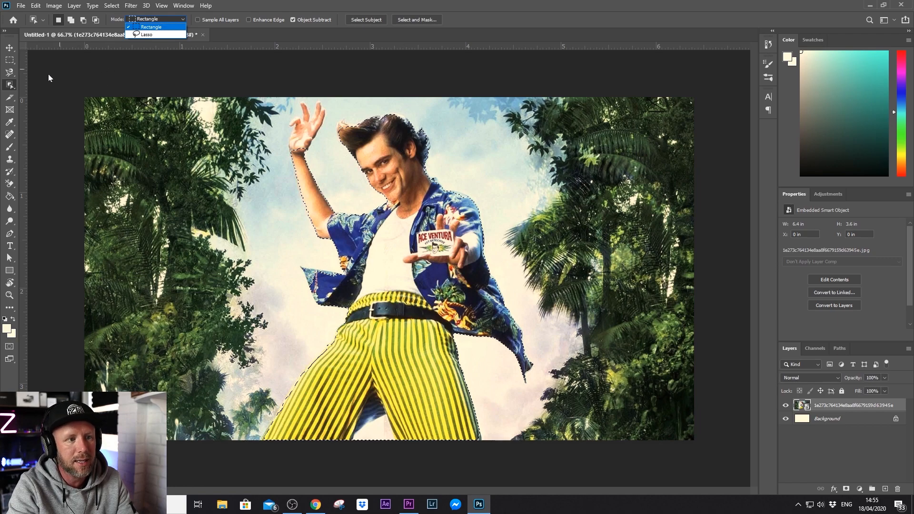
Keep the Object Selection mode at Rectangle and subtract the background gap between the trouser legs from the selection.
left_click(146, 27)
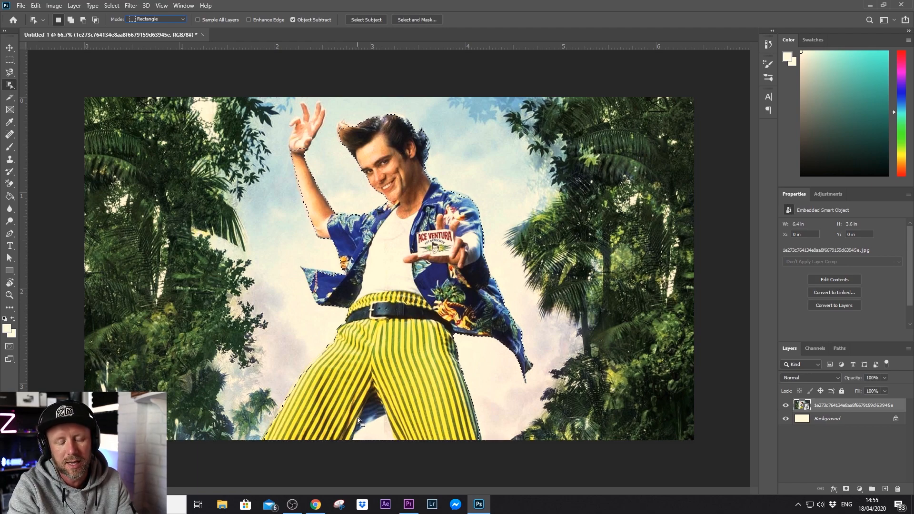
left_click_drag(350, 416, 407, 443)
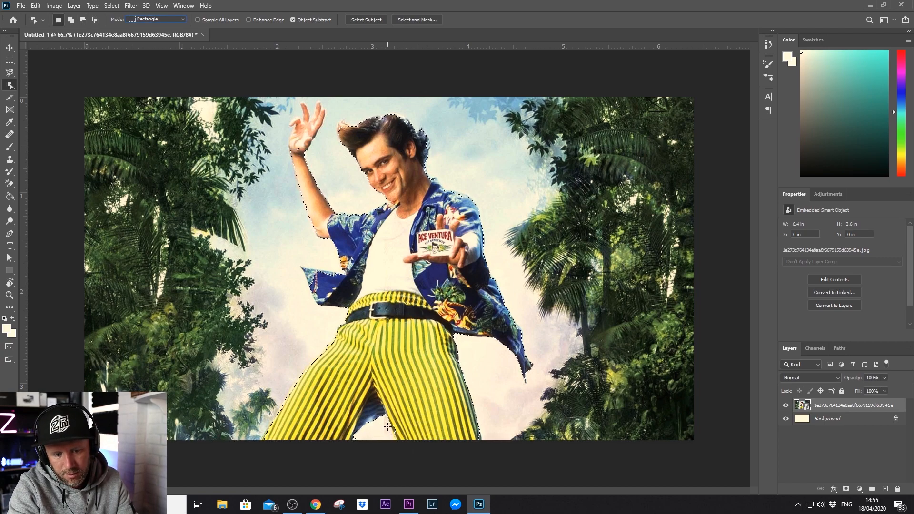
left_click_drag(390, 427, 403, 438)
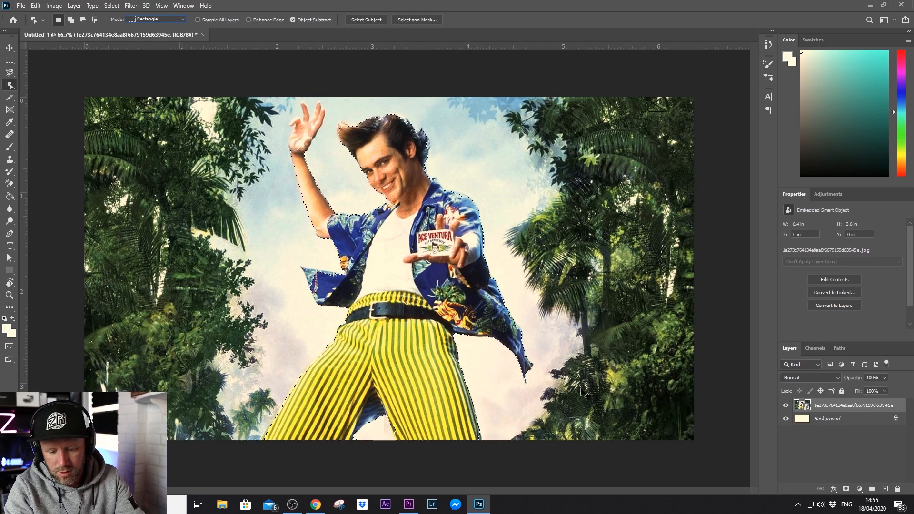
Refine the selection edge along the flying shirt tail beside the palm tree so it follows the fabric.
key("ctrl+plus")
key("ctrl+plus")
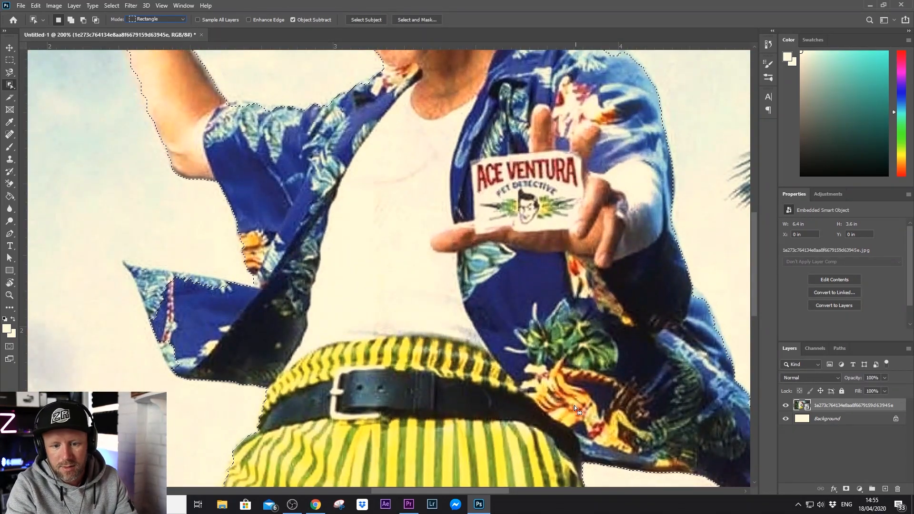
left_click_drag(447, 490, 498, 489)
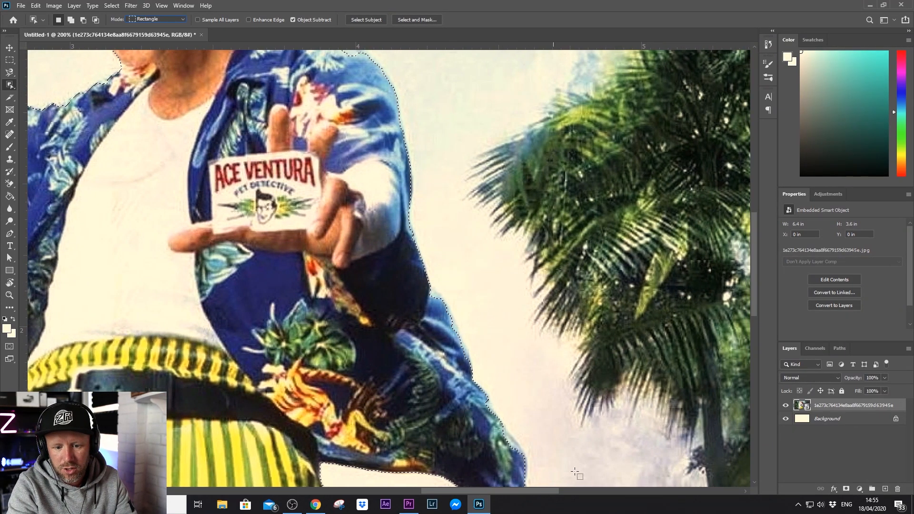
left_click_drag(753, 266, 755, 300)
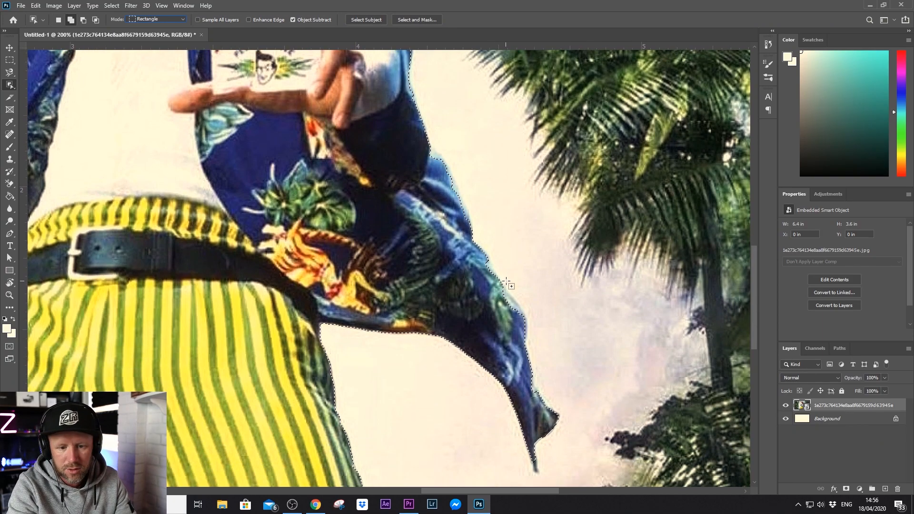
left_click_drag(496, 284, 537, 318)
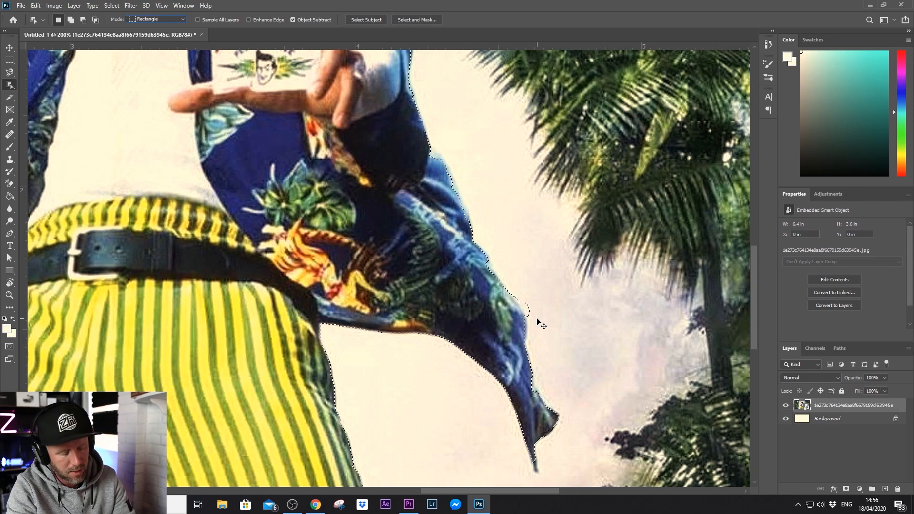
left_click_drag(504, 263, 542, 307)
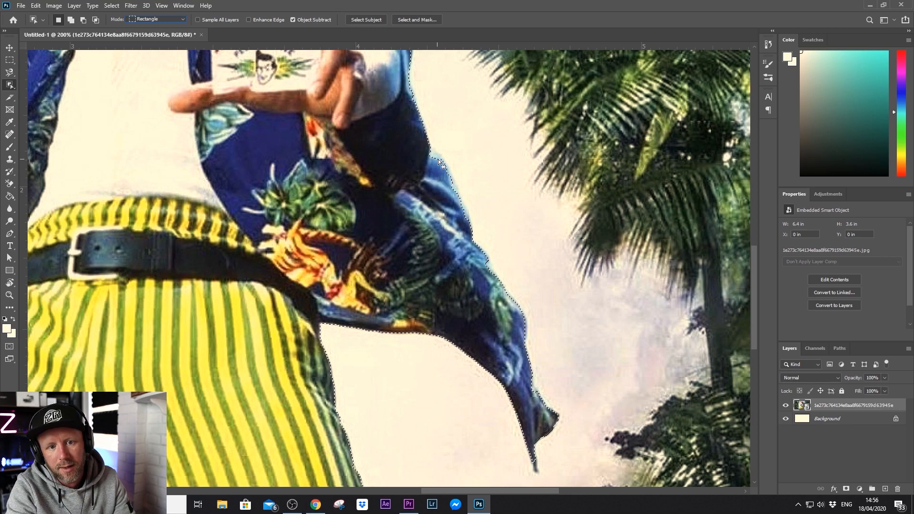
Correct the selection edge along the shirt shoulder and collar on the side of the hand holding the card.
left_click_drag(753, 264, 752, 205)
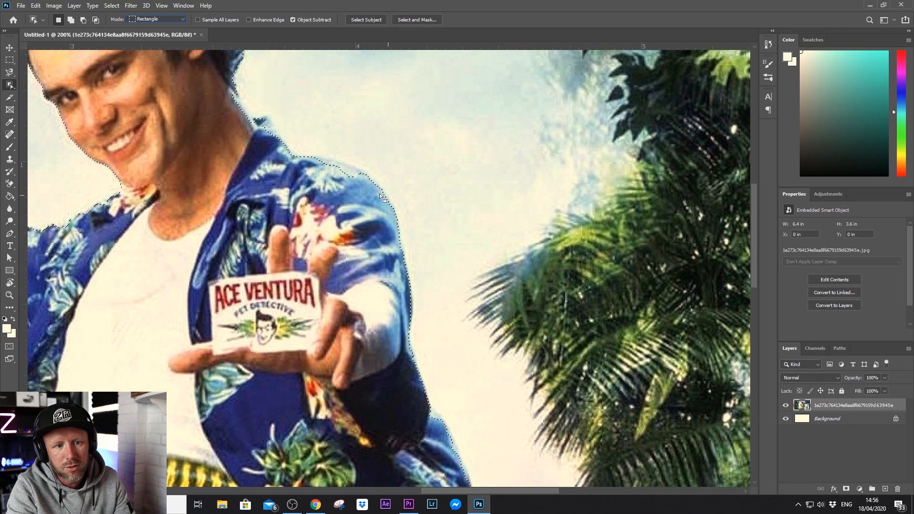
left_click_drag(305, 157, 384, 183)
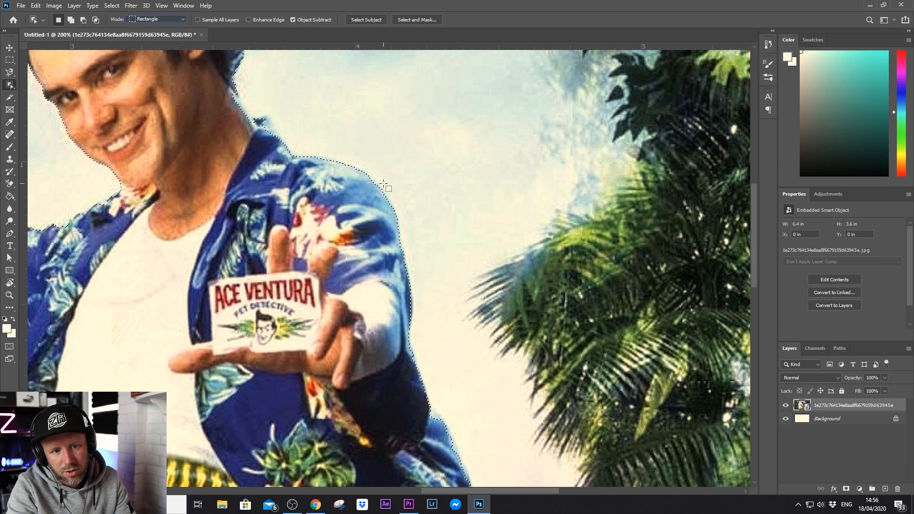
left_click_drag(252, 110, 275, 133)
key("ctrl+z")
left_click_drag(252, 114, 280, 134)
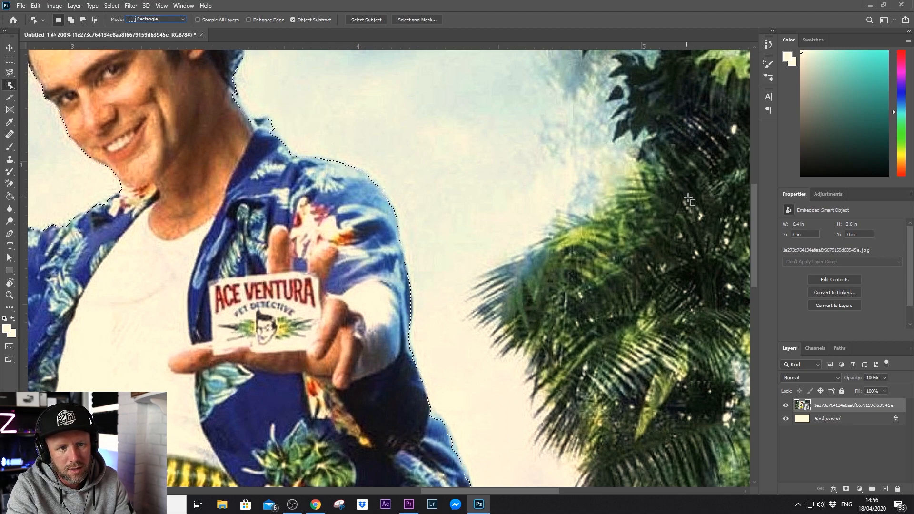
Refine the selection around the tip of the man's hair quiff.
left_click_drag(753, 254, 748, 217)
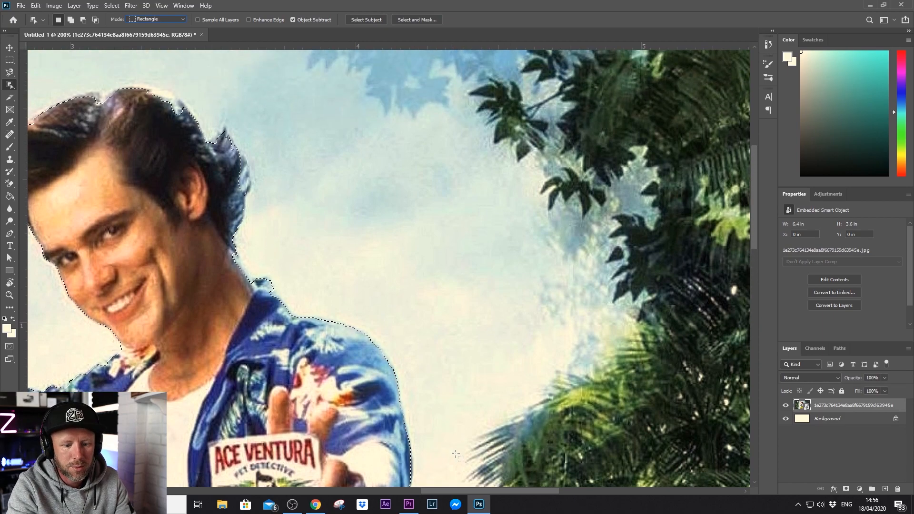
scroll(449, 452, "left", 5)
left_click_drag(109, 97, 167, 140)
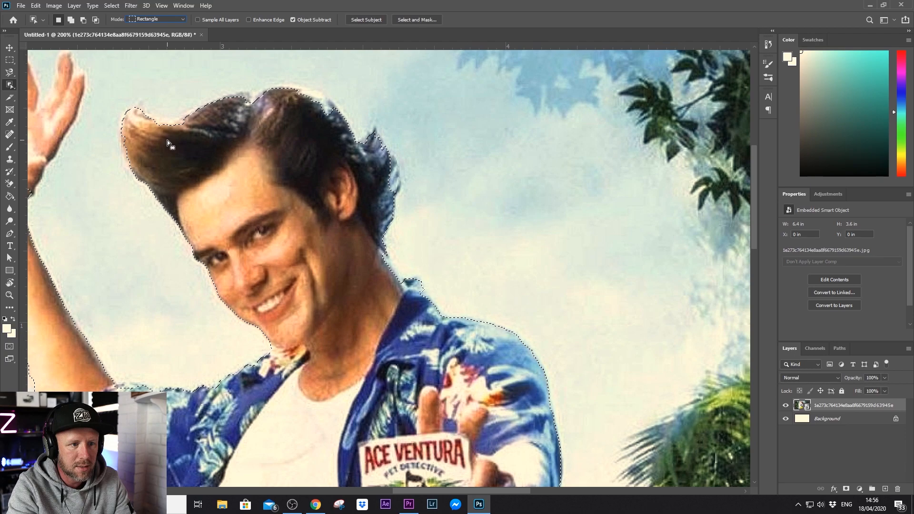
Add the raised hand to the selection and refine the edge around its curled finger.
scroll(409, 487, "left", 6)
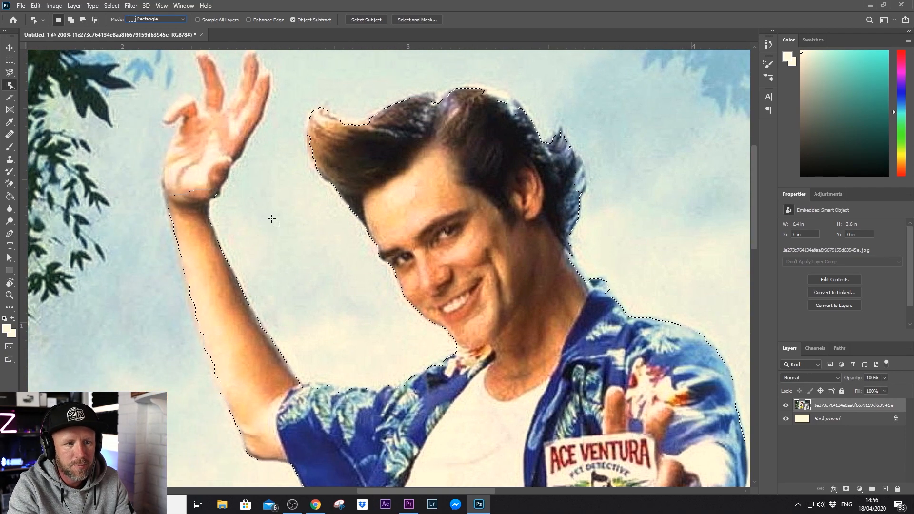
left_click_drag(754, 193, 753, 182)
left_click_drag(143, 99, 277, 250)
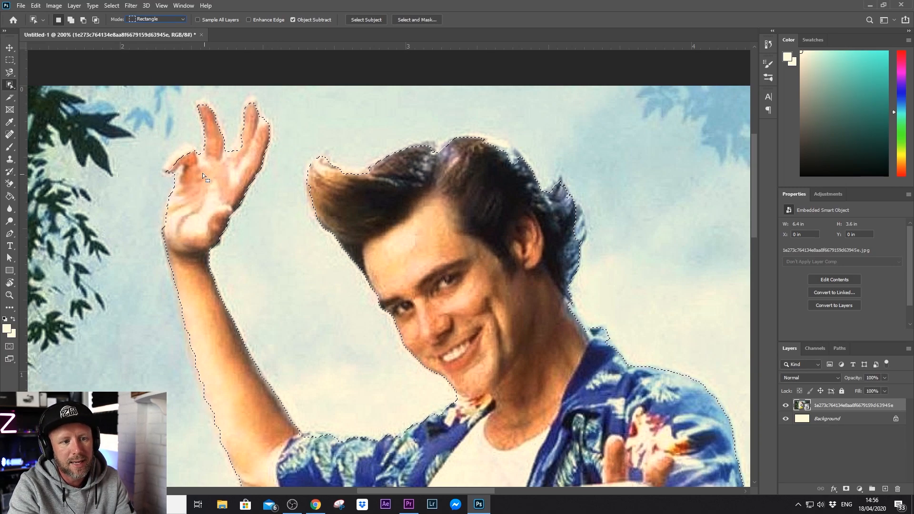
left_click_drag(159, 146, 187, 170)
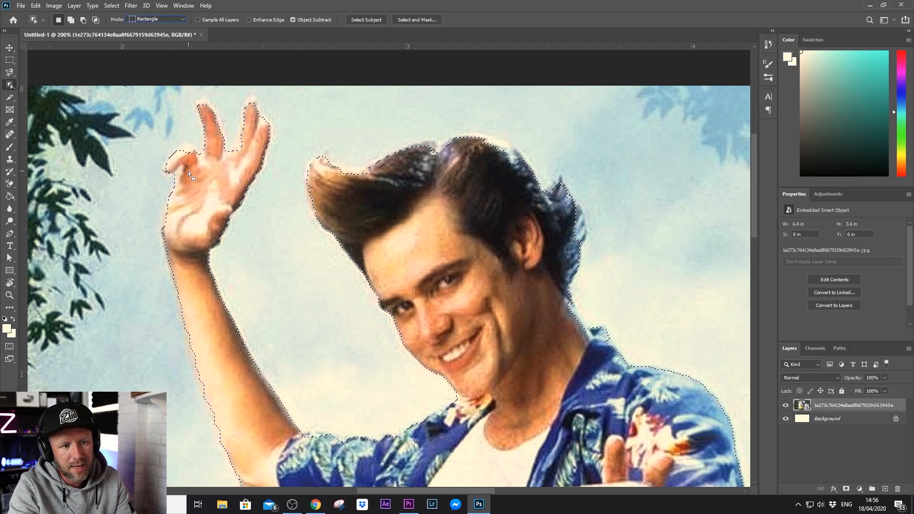
left_click_drag(175, 139, 197, 160)
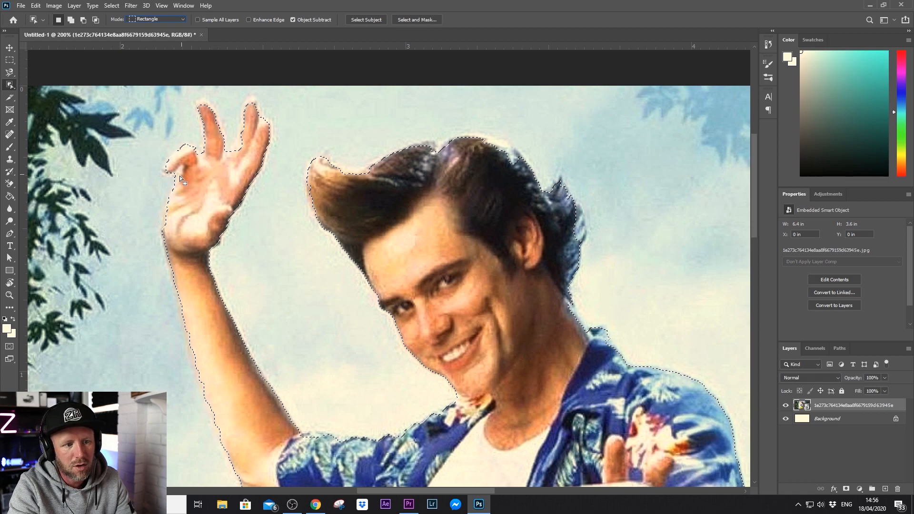
left_click_drag(176, 163, 184, 182)
left_click(485, 193)
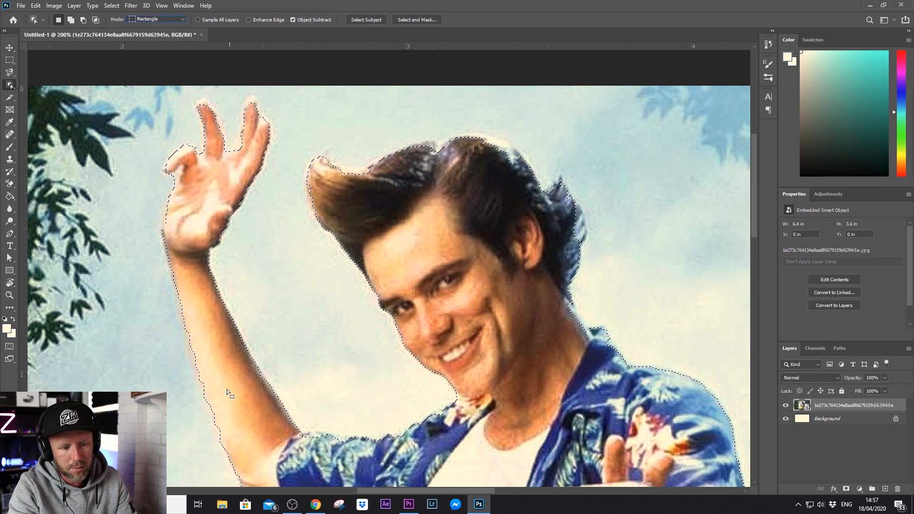
Clean up the selection edge along the raised forearm and around the loose shirt flap below it.
left_click_drag(162, 305, 244, 470)
left_click_drag(754, 230, 754, 313)
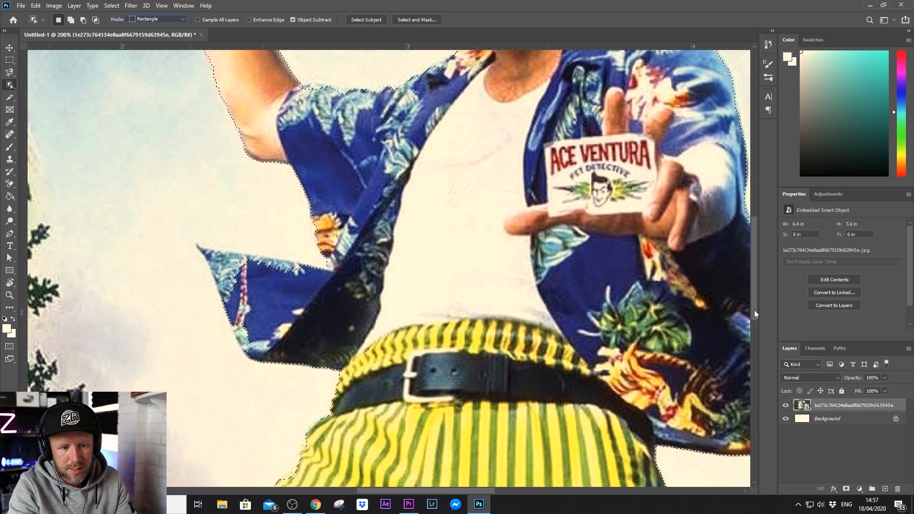
left_click_drag(176, 233, 305, 307)
left_click_drag(224, 328, 272, 355)
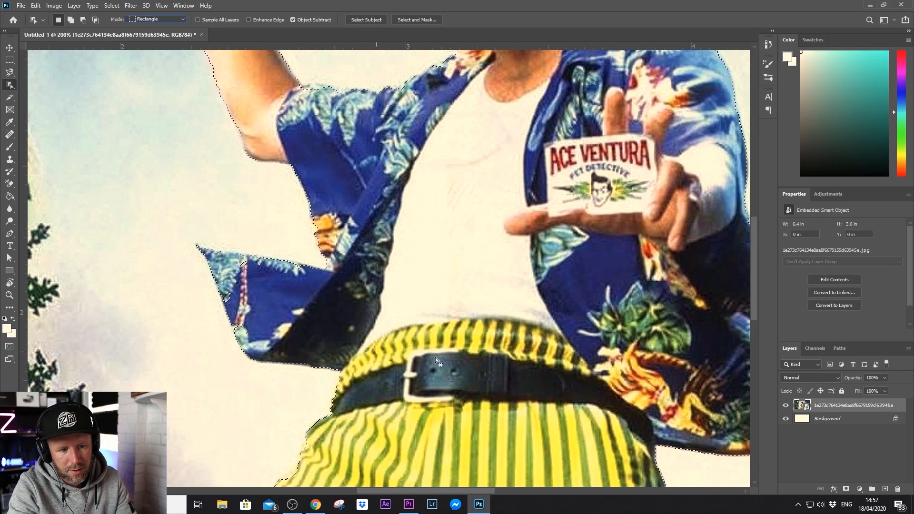
Inspect the selection around the trousers and preview the whole cutout in Select and Mask and in Quick Mask.
left_click_drag(758, 221, 761, 296)
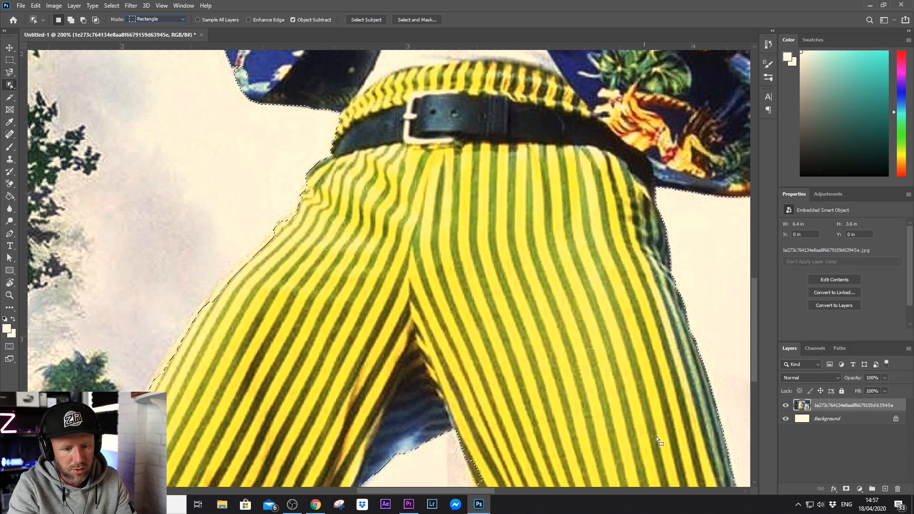
left_click_drag(755, 328, 755, 344)
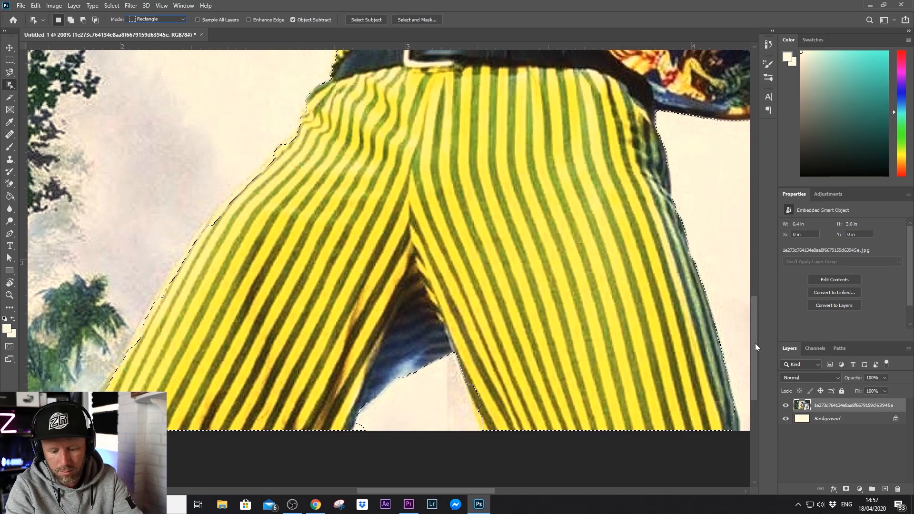
key("ctrl+minus")
key("ctrl+minus")
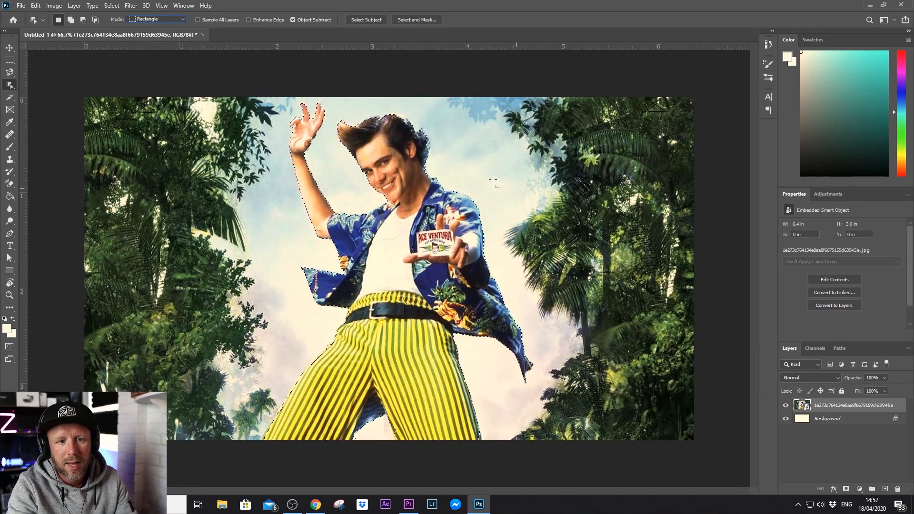
left_click(417, 20)
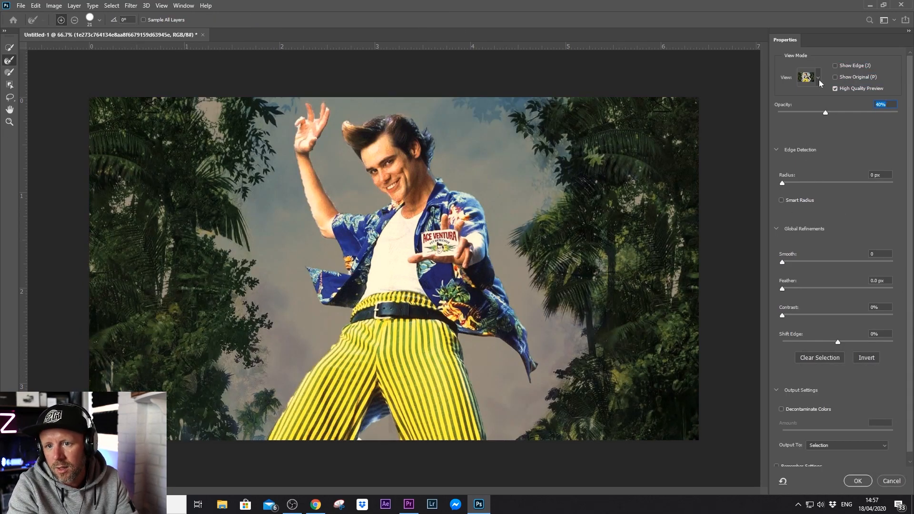
left_click(869, 484)
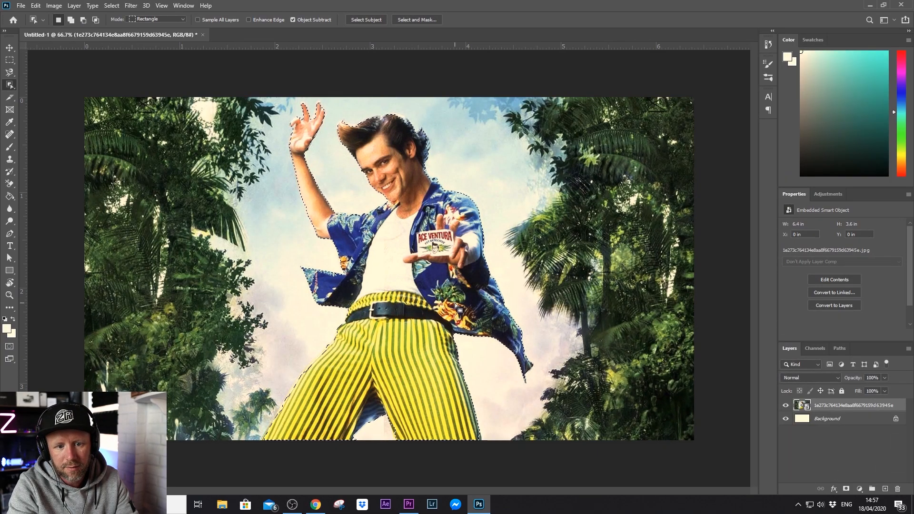
key("q")
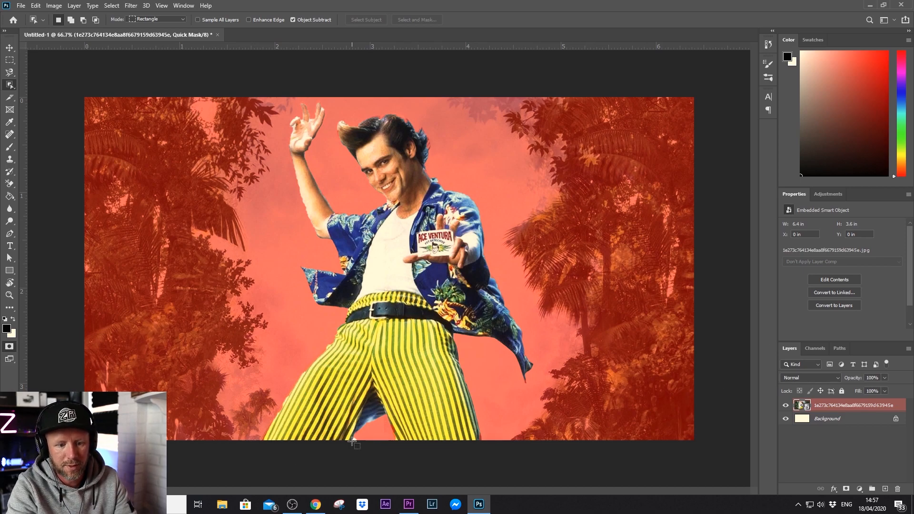
key("q")
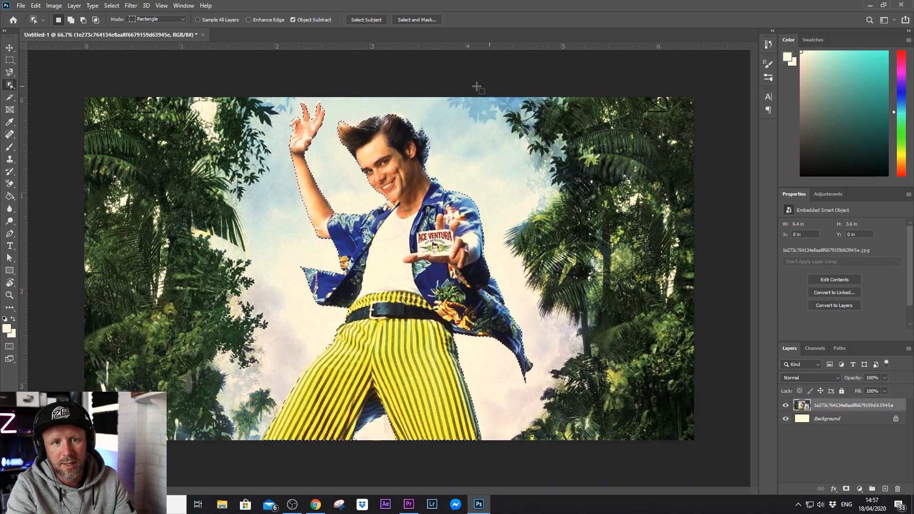
Open Select and Mask for the selection and set the view to On Black at 99% opacity.
left_click(416, 18)
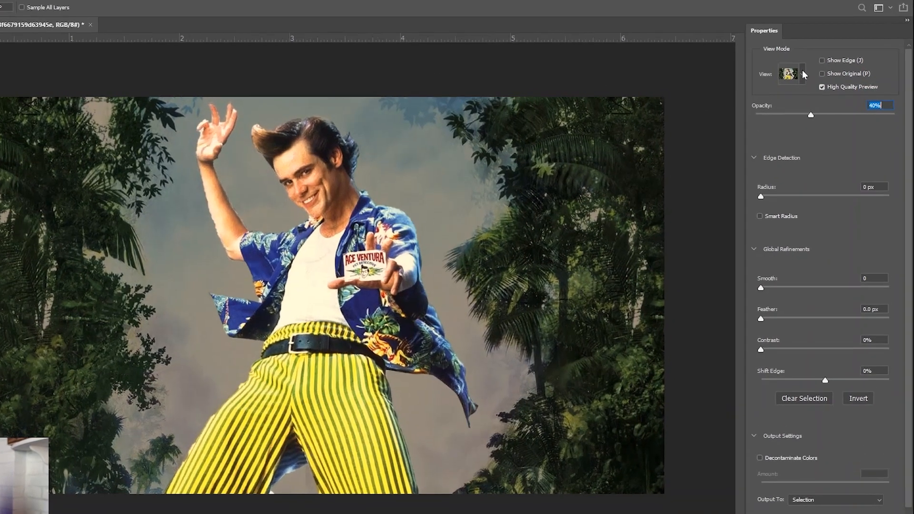
left_click(813, 79)
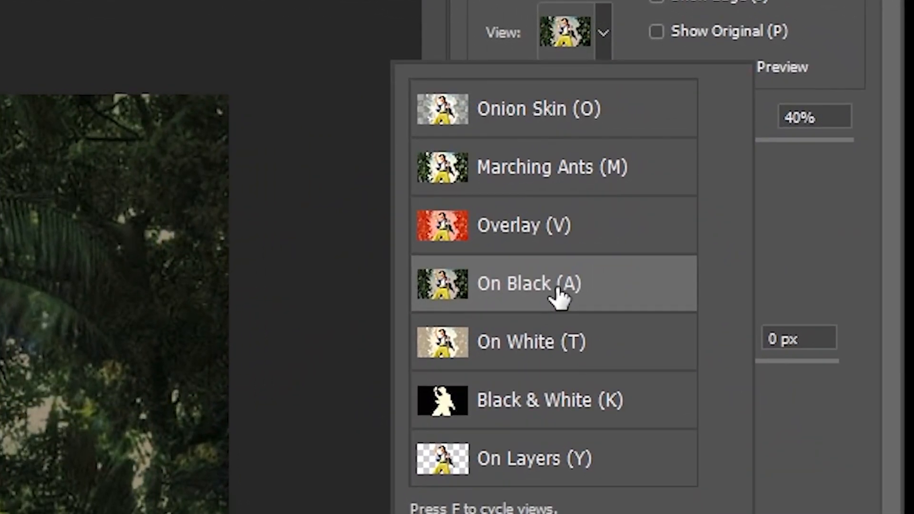
left_click(790, 196)
left_click_drag(625, 141, 853, 164)
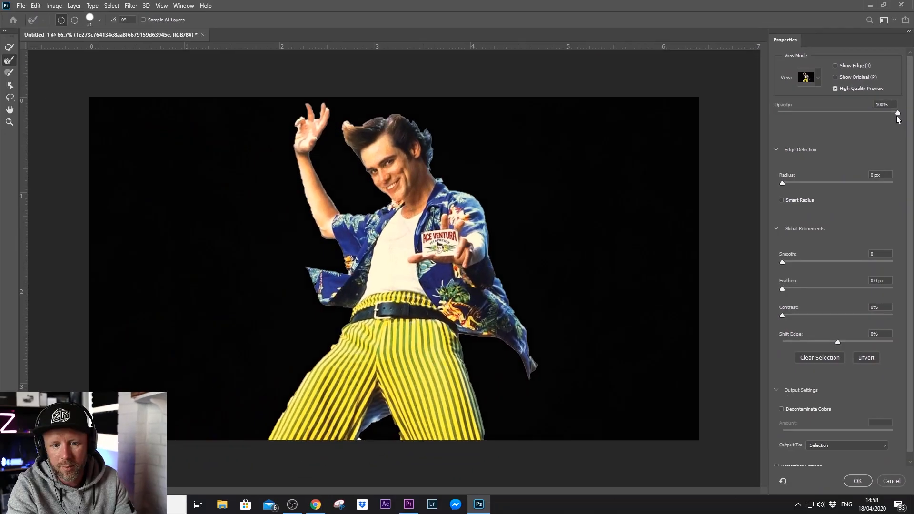
left_click_drag(897, 119, 898, 122)
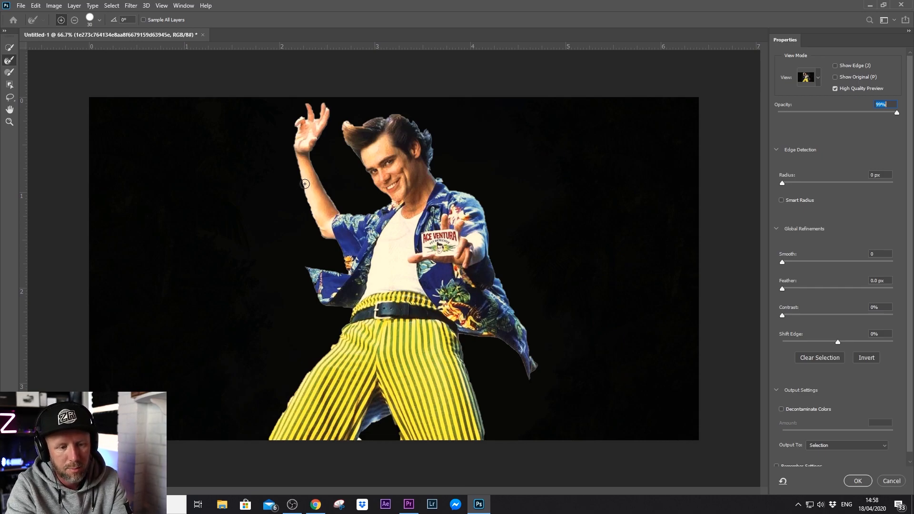
Refine the edge along both sides of the raised arm and hand, using a Refine Edge brush with 26% hardness.
mouse_move(298, 166)
left_mouse_down()
mouse_move(321, 240)
mouse_move(309, 199)
mouse_move(315, 219)
left_mouse_up()
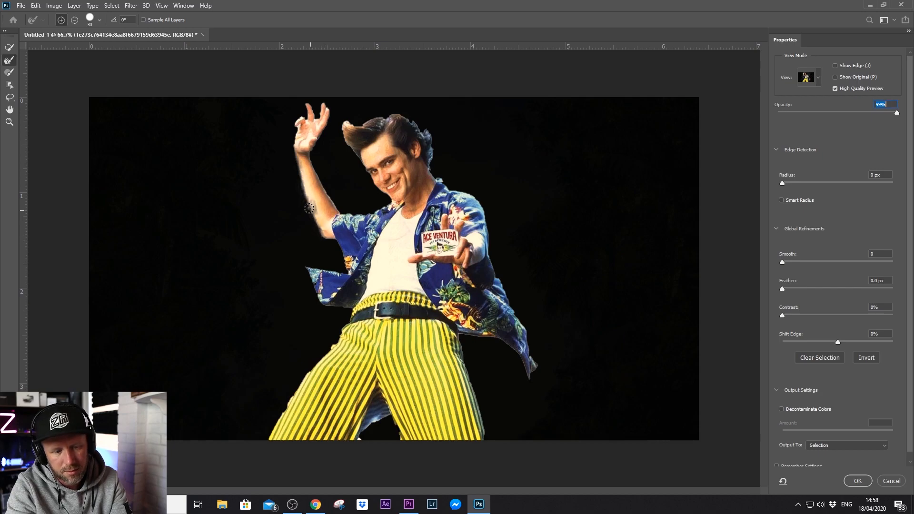
left_click(99, 20)
left_click_drag(93, 71, 70, 71)
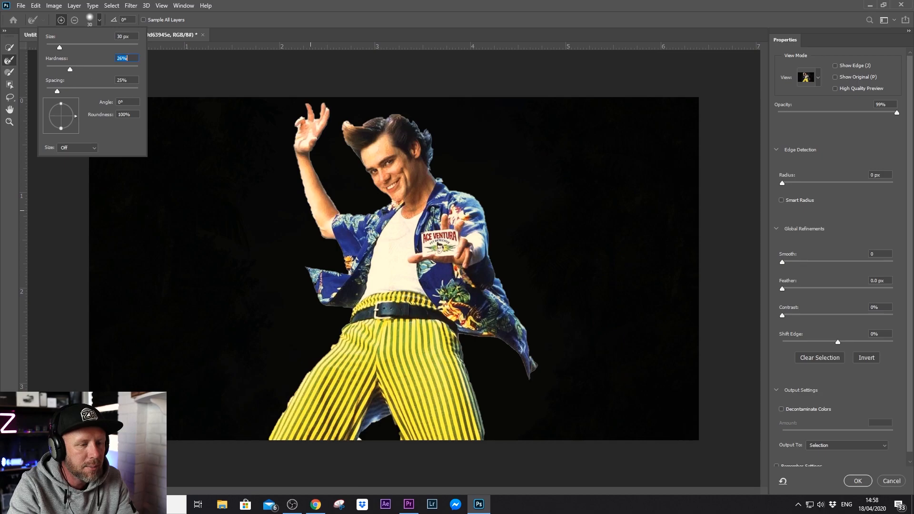
mouse_move(304, 170)
left_mouse_down()
mouse_move(314, 229)
mouse_move(291, 161)
mouse_move(313, 223)
mouse_move(346, 221)
mouse_move(330, 188)
left_mouse_up()
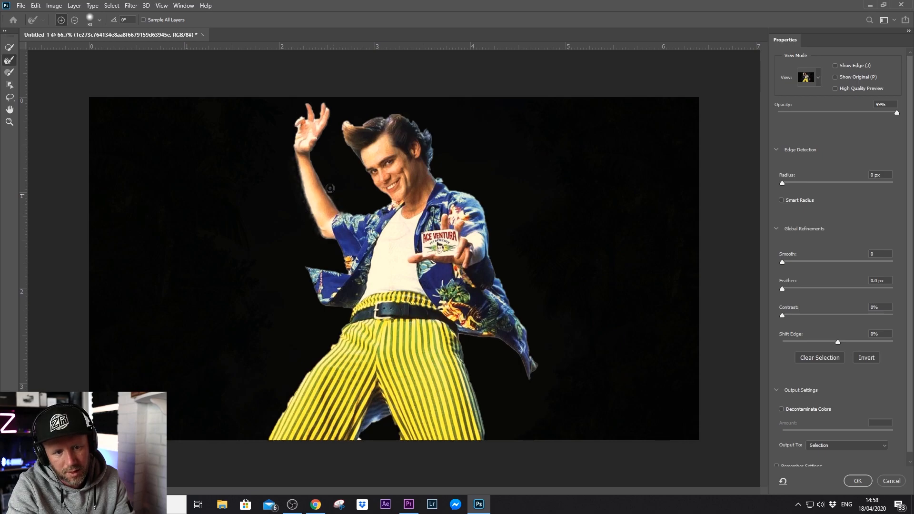
left_click_drag(314, 159, 323, 114)
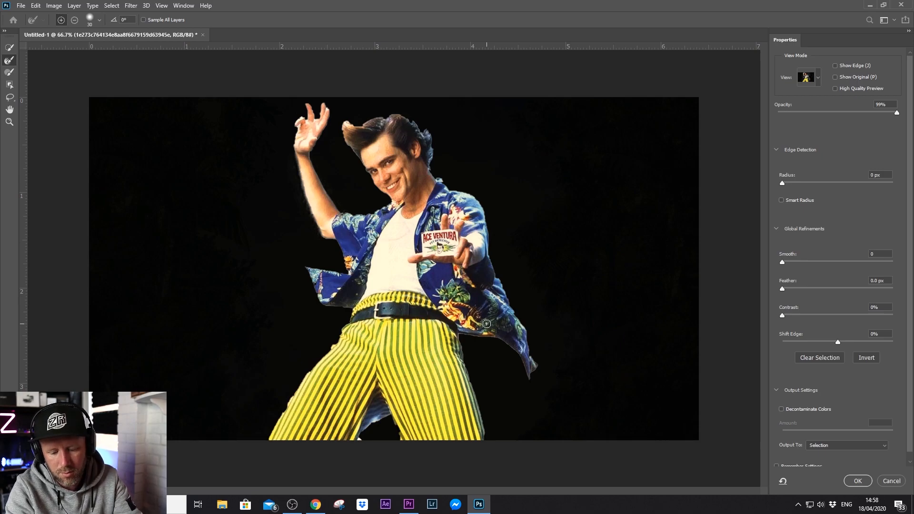
Refine the selection edge around the elbow of the raised arm.
scroll(487, 324, "up", 1)
scroll(486, 324, "up", 1)
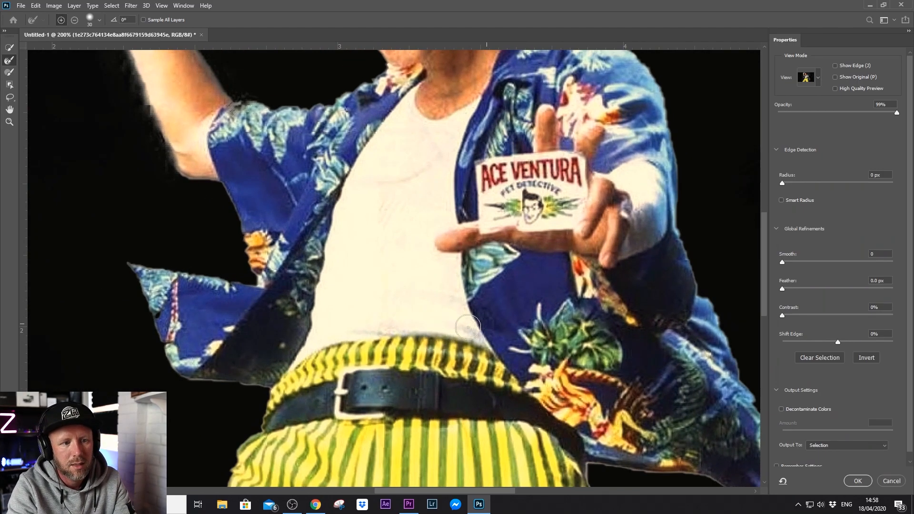
scroll(163, 379, "up", 3)
scroll(163, 380, "up", 3)
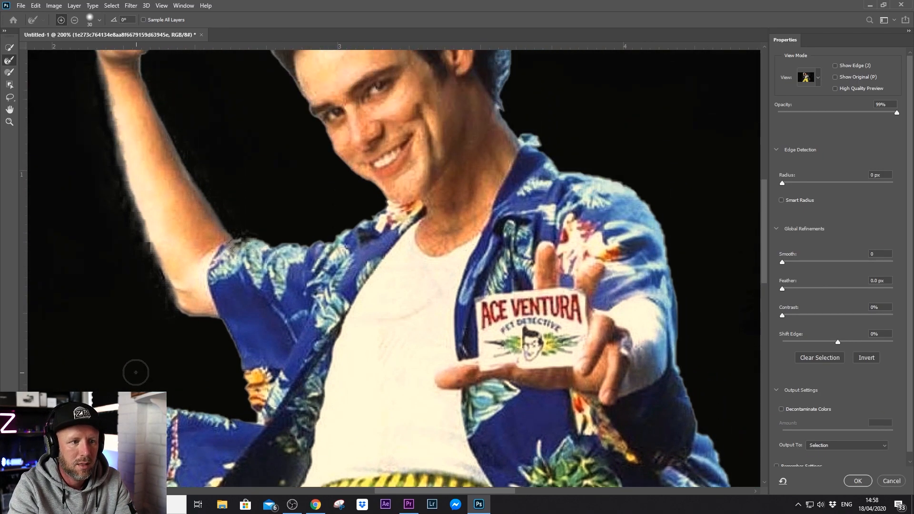
mouse_move(158, 303)
left_mouse_down()
mouse_move(170, 328)
mouse_move(160, 288)
mouse_move(187, 340)
left_mouse_up()
Reduce the Refine Edge brush to 10 px and refine the edge around the raised hand's fingers.
scroll(186, 138, "up", 4)
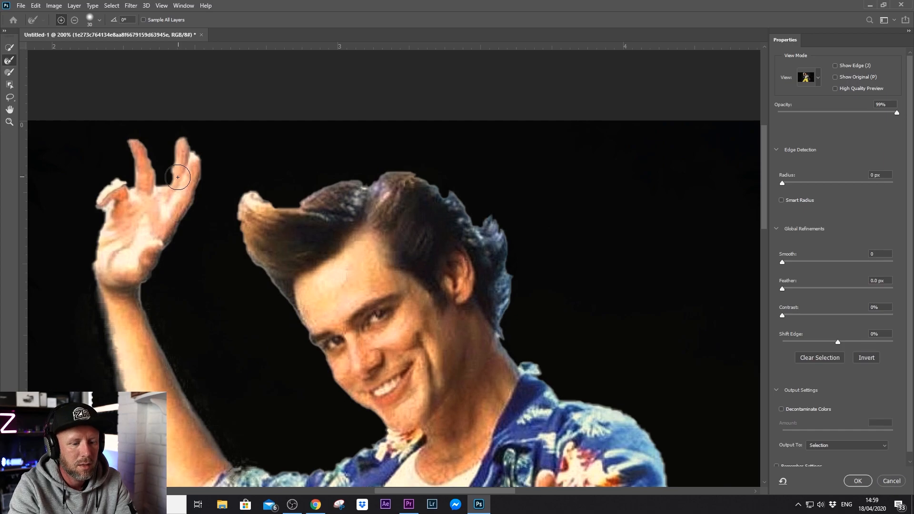
key("bracketleft")
key("bracketleft")
key("bracketleft")
key("bracketleft")
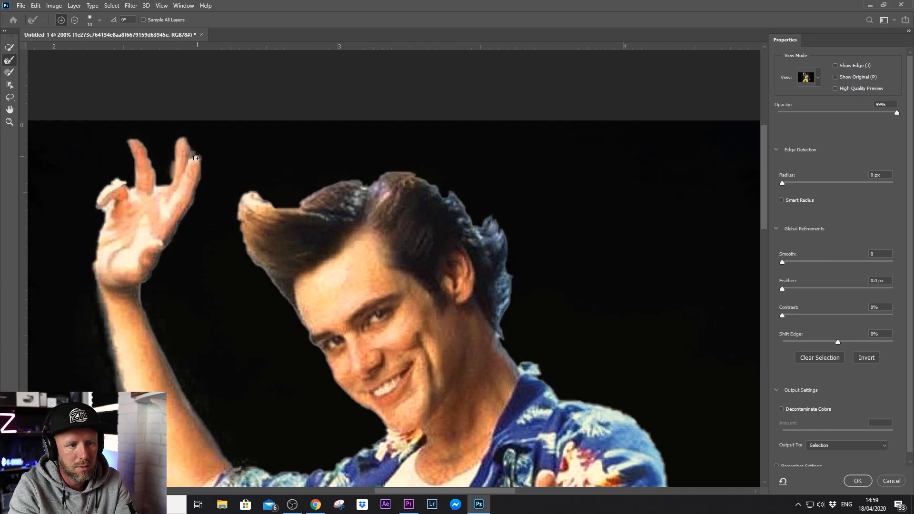
left_click_drag(129, 179, 94, 191)
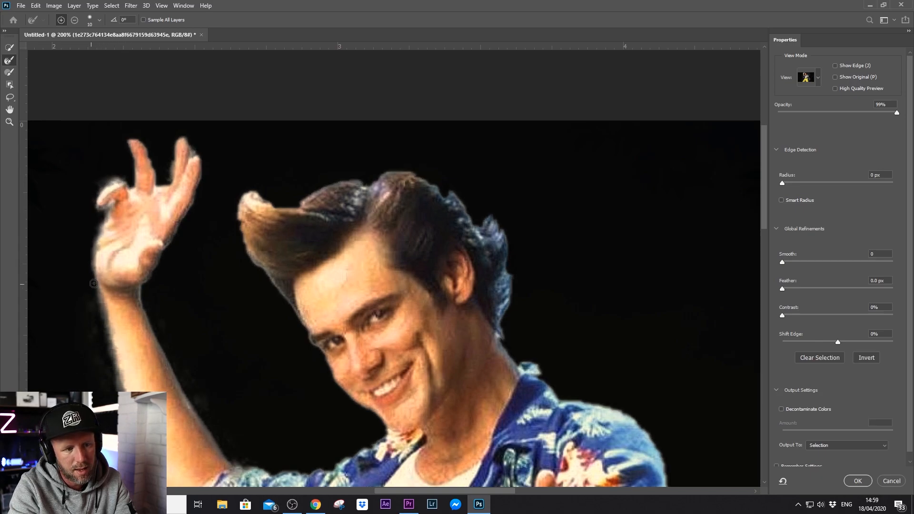
Refine the selection edge along the hair, from the front quiff around to the back of the neck.
scroll(263, 192, "down", 3)
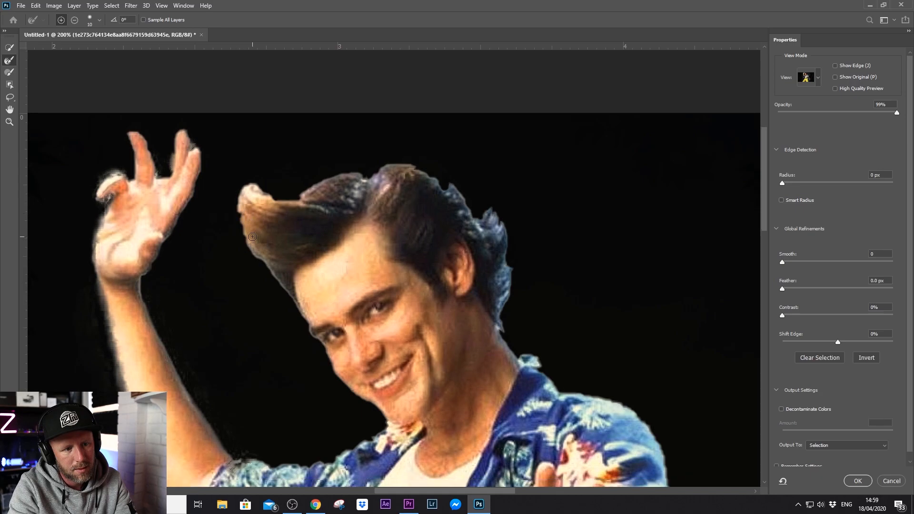
mouse_move(230, 160)
left_mouse_down()
mouse_move(258, 149)
mouse_move(284, 171)
mouse_move(351, 137)
mouse_move(392, 131)
mouse_move(372, 137)
mouse_move(460, 155)
mouse_move(481, 177)
mouse_move(494, 172)
mouse_move(511, 204)
mouse_move(505, 190)
mouse_move(514, 231)
mouse_move(496, 286)
mouse_move(501, 263)
mouse_move(502, 300)
left_mouse_up()
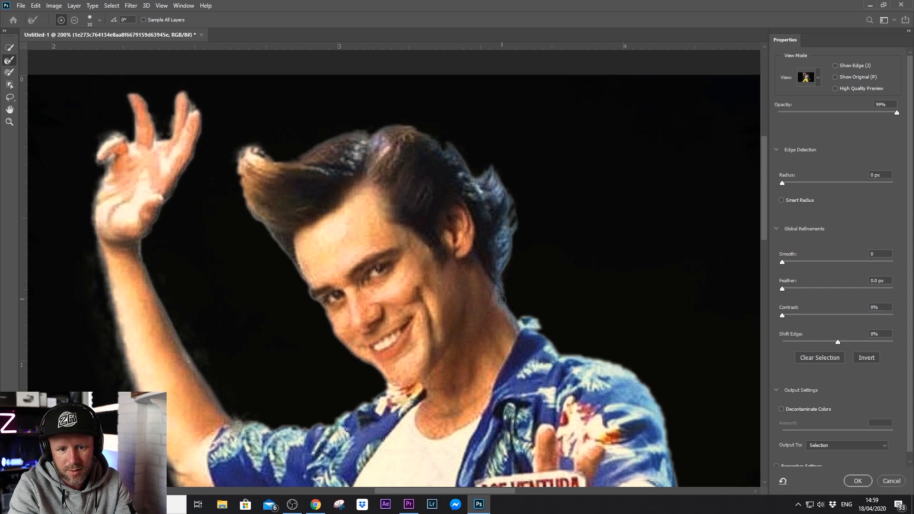
mouse_move(273, 156)
left_mouse_down()
mouse_move(249, 147)
mouse_move(234, 175)
left_mouse_up()
mouse_move(289, 161)
left_mouse_down()
mouse_move(247, 150)
mouse_move(240, 192)
mouse_move(292, 263)
left_mouse_up()
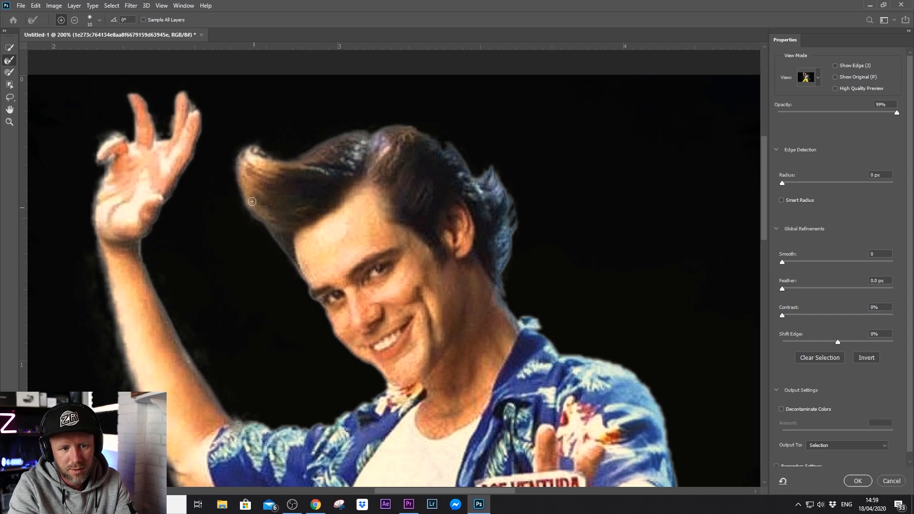
Refine the selection edge from the shirt collar along the shoulder of the outstretched arm.
scroll(543, 291, "down", 3)
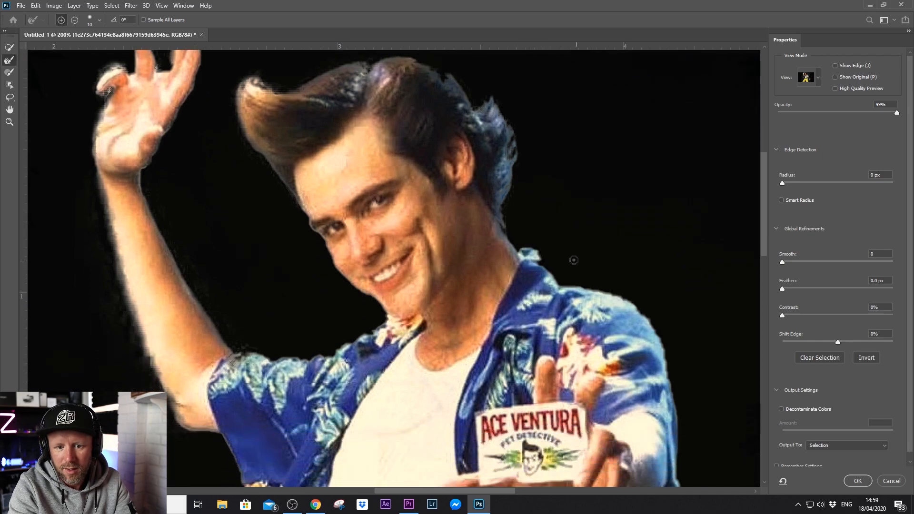
left_click_drag(532, 249, 662, 333)
scroll(355, 338, "down", 5)
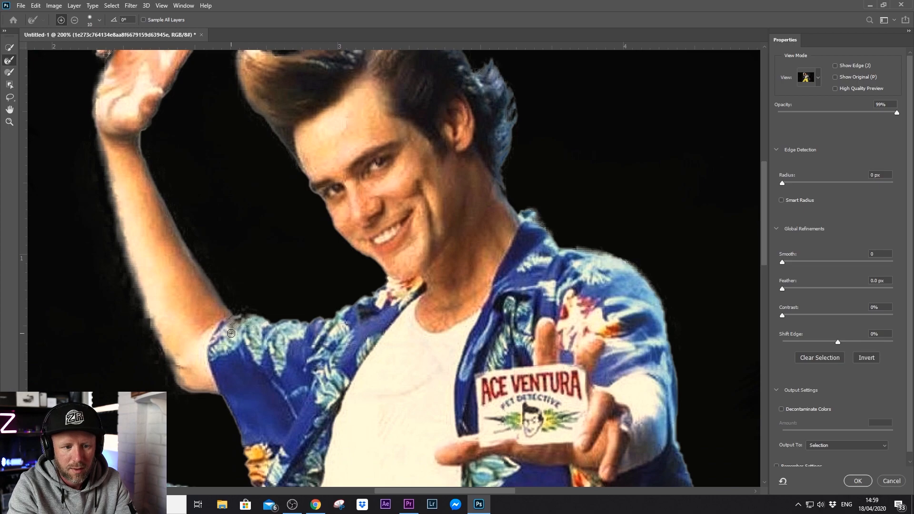
Refine the outer edge of the striped trousers along the thigh below the loose shirt flap.
scroll(355, 339, "down", 12)
scroll(309, 309, "up", 1)
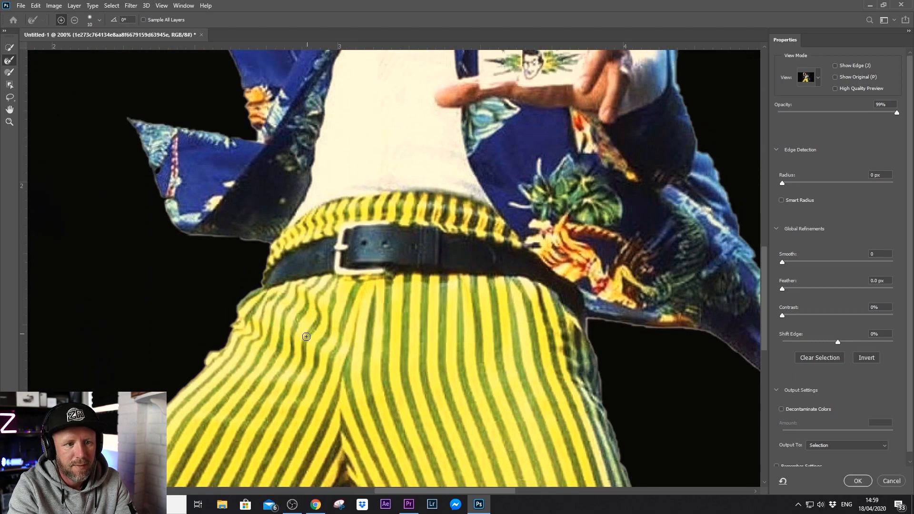
scroll(271, 260, "down", 2)
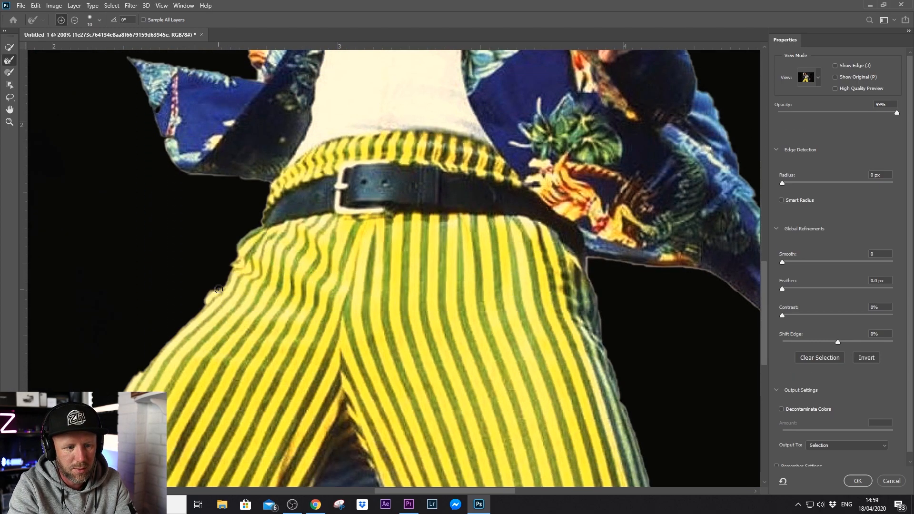
left_click_drag(160, 344, 119, 387)
scroll(214, 322, "down", 3)
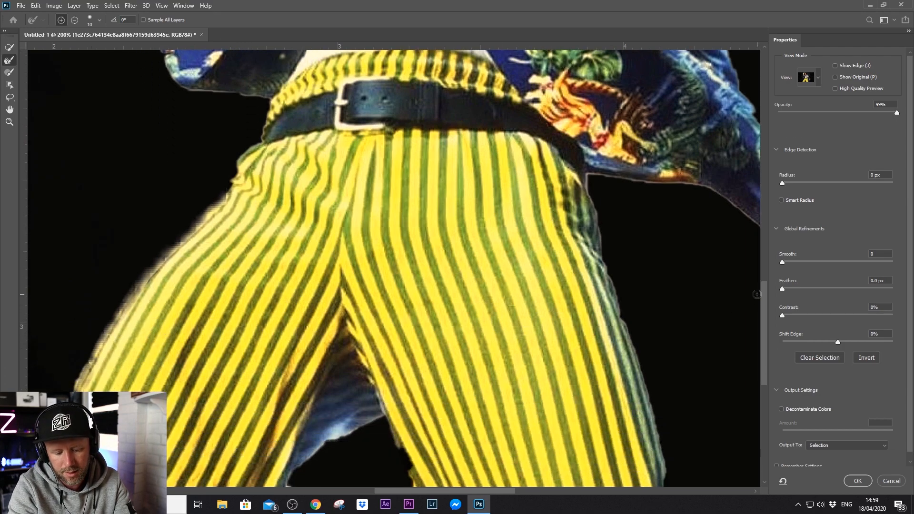
Review the whole cutout against black and accept the Select and Mask refinements as a selection.
key("ctrl+minus")
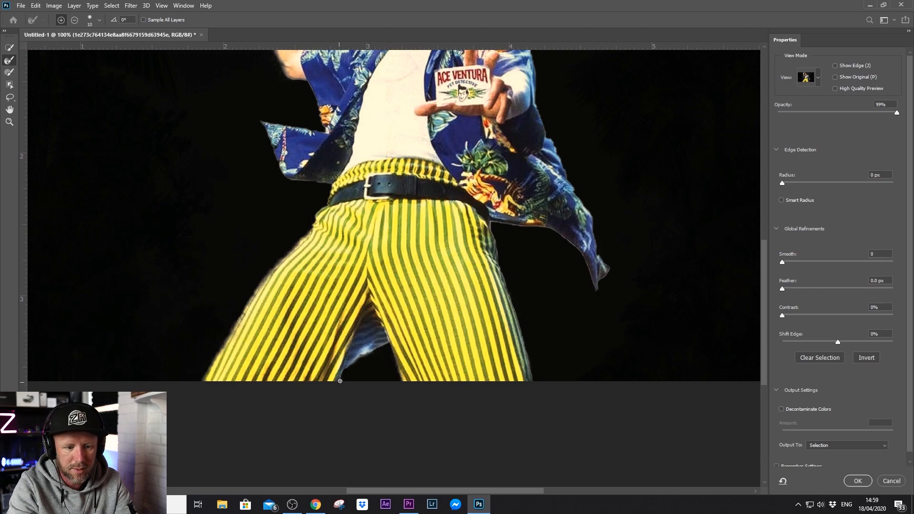
scroll(546, 324, "up", 5)
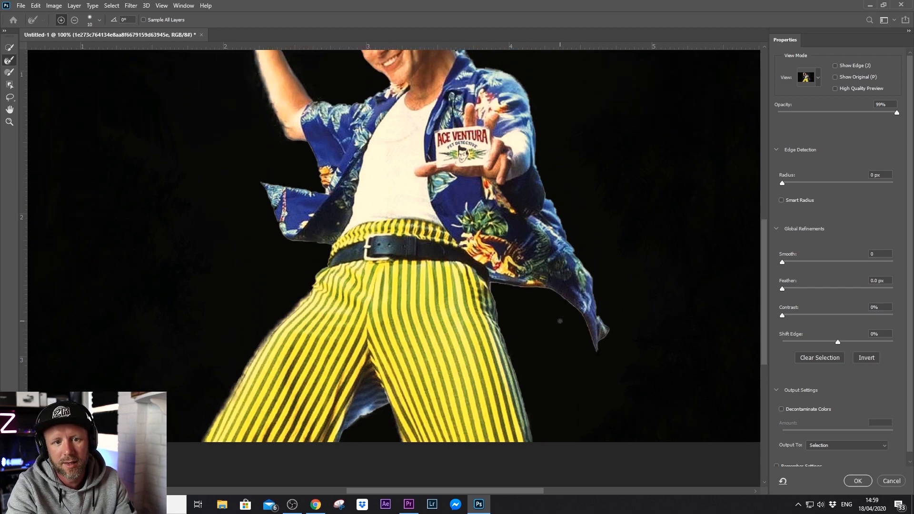
scroll(562, 318, "up", 1)
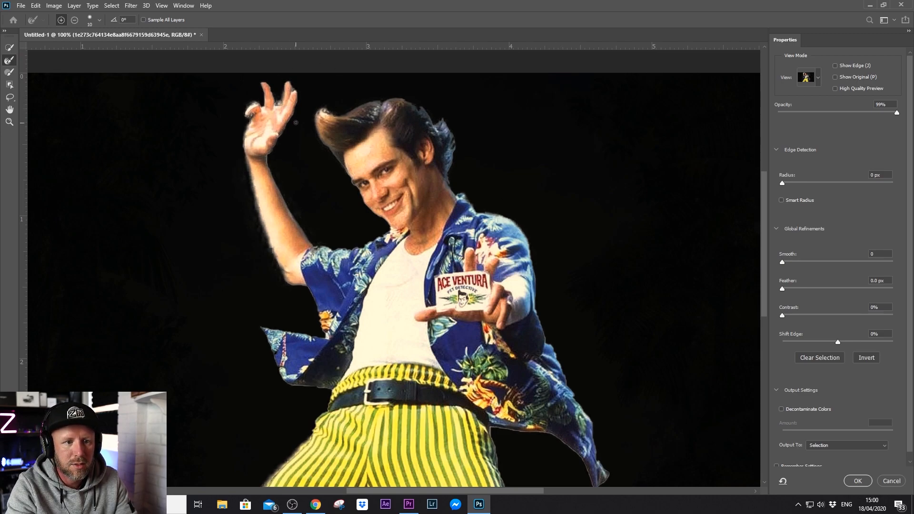
scroll(598, 246, "down", 1)
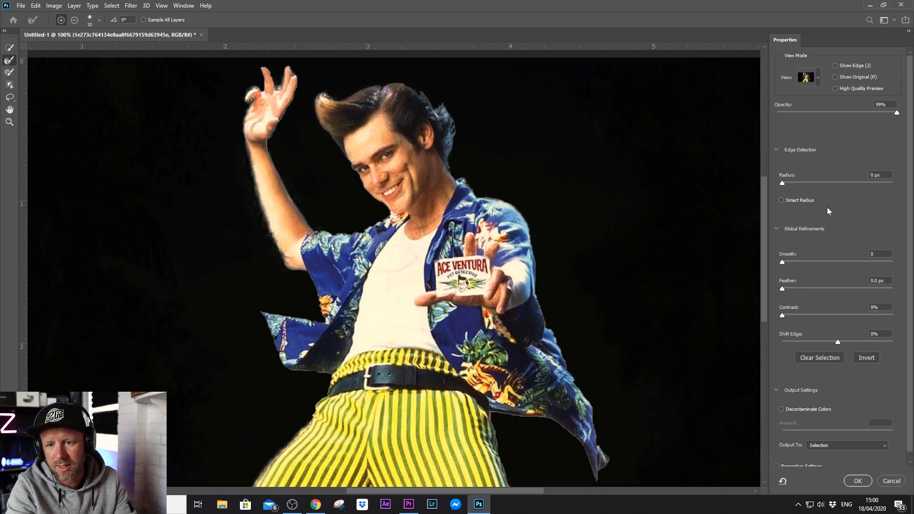
left_click(858, 481)
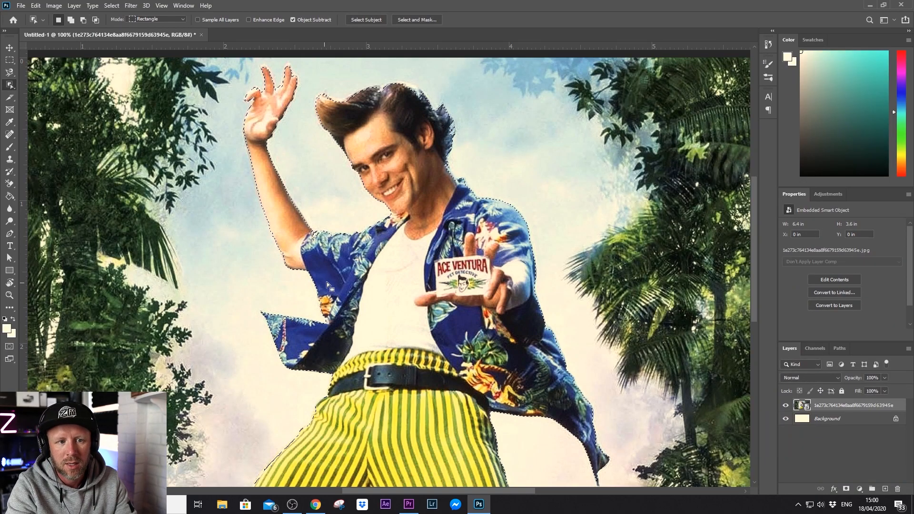
Copy the selected man to a new layer and hide the original poster layer to show the cutout alone.
key("ctrl+j")
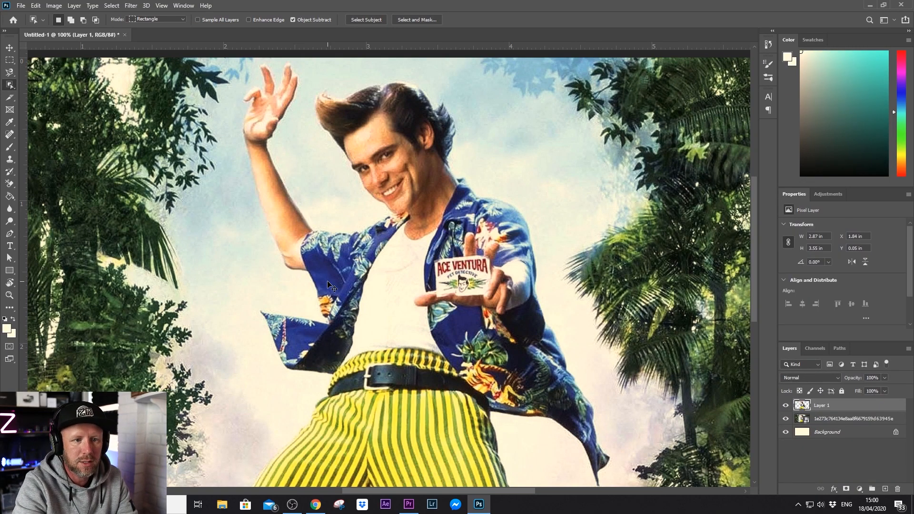
left_click(786, 419)
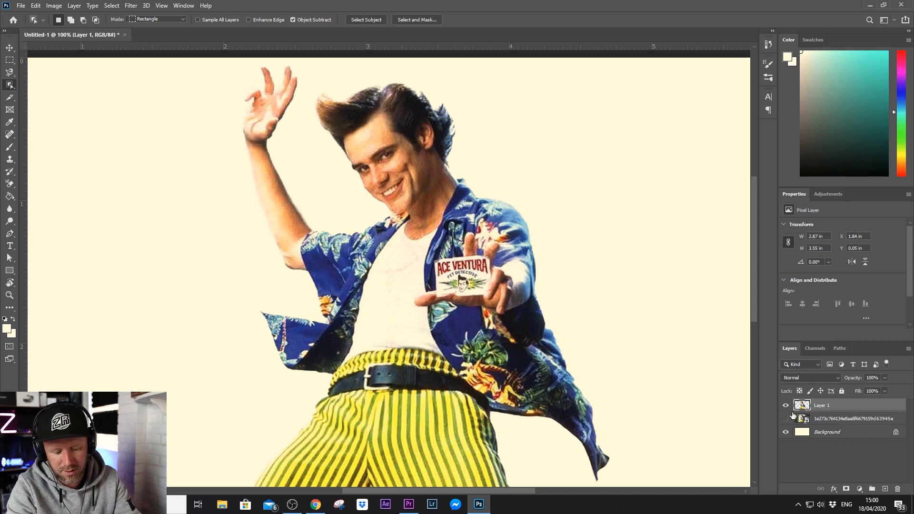
key("ctrl+minus")
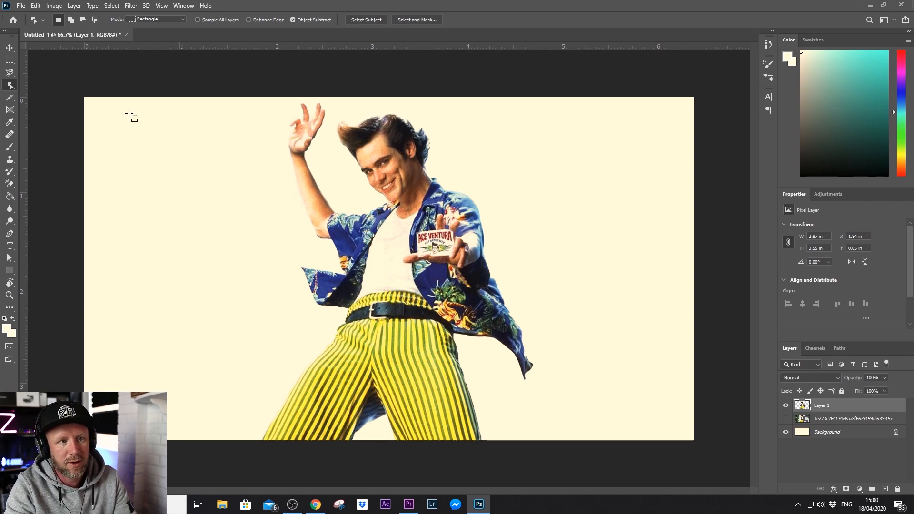
Create a new RGB document of 1920 x 1080 pixels at 300 pixels/inch.
left_click(22, 6)
left_click(30, 17)
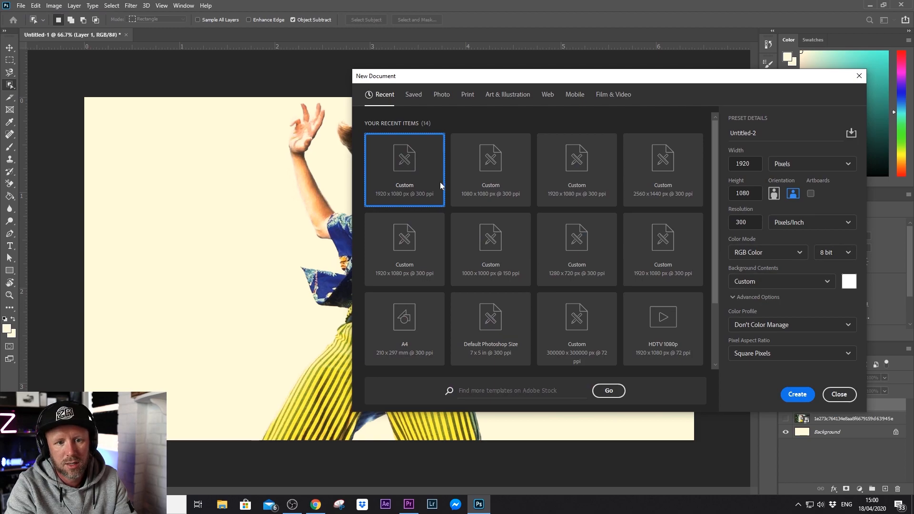
left_click(808, 394)
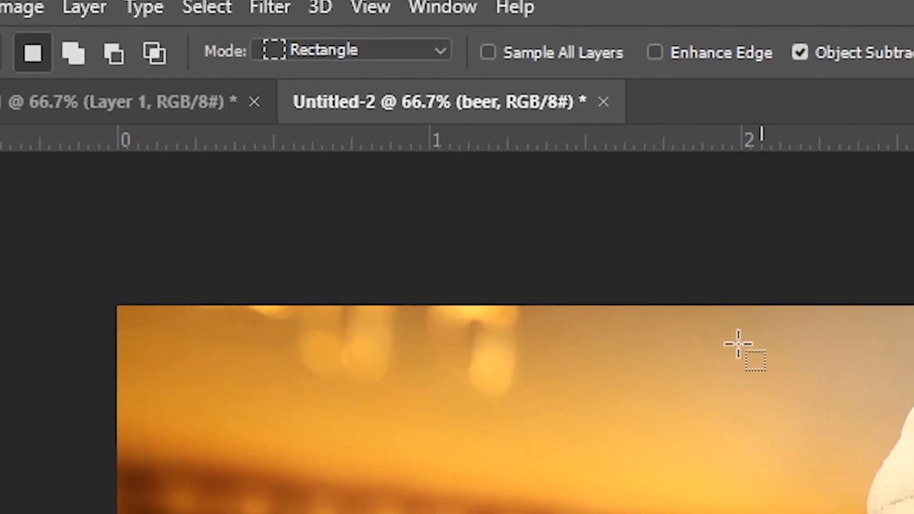
Set the Object Selection mode to Lasso and outline the beer glass to select it.
left_click(412, 55)
left_click(367, 102)
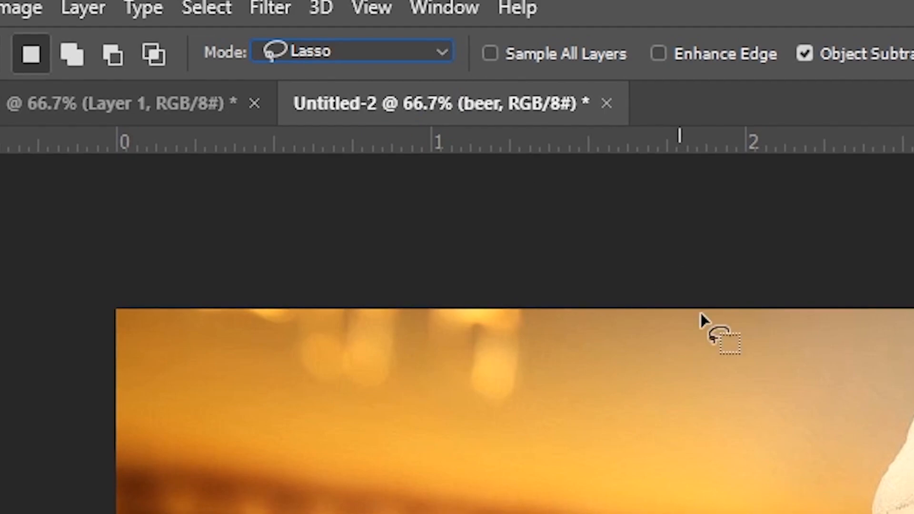
left_click_drag(883, 449, 913, 405)
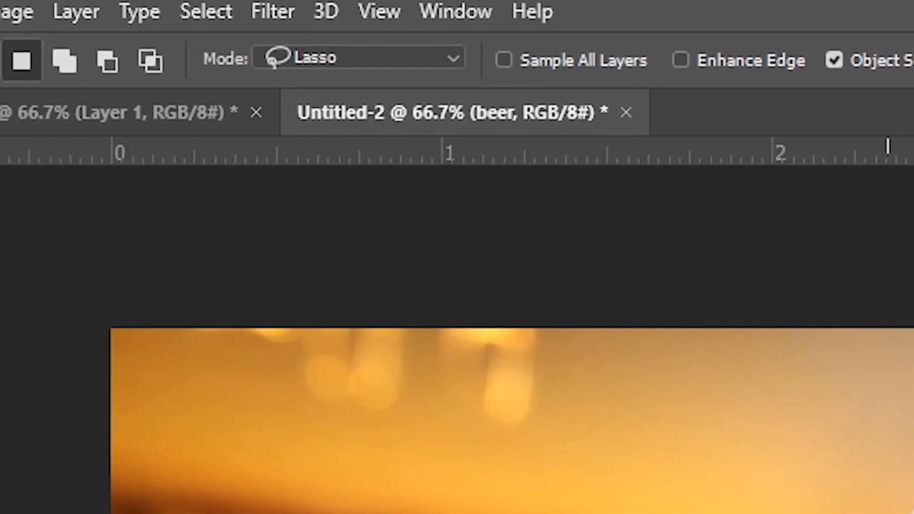
left_click_drag(882, 513, 913, 459)
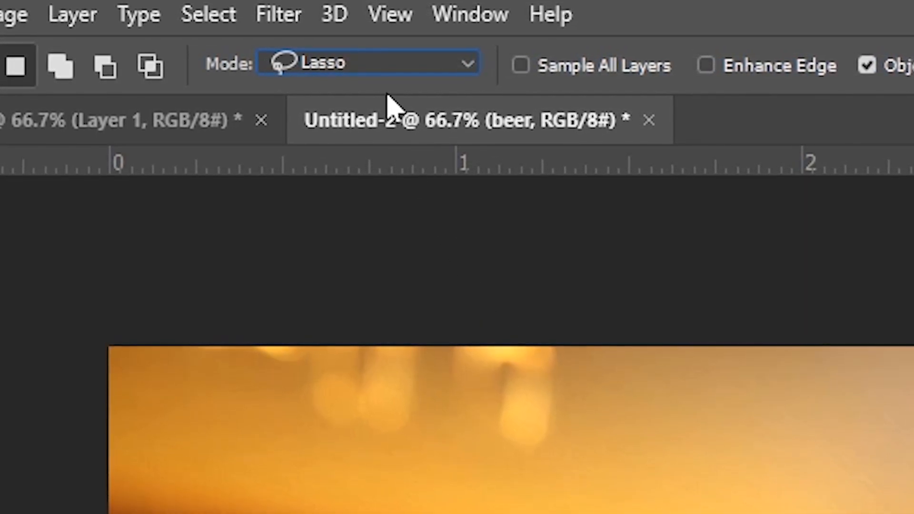
Switch the Object Selection mode to Rectangle and add the base of the beer glass to the selection.
left_click(316, 67)
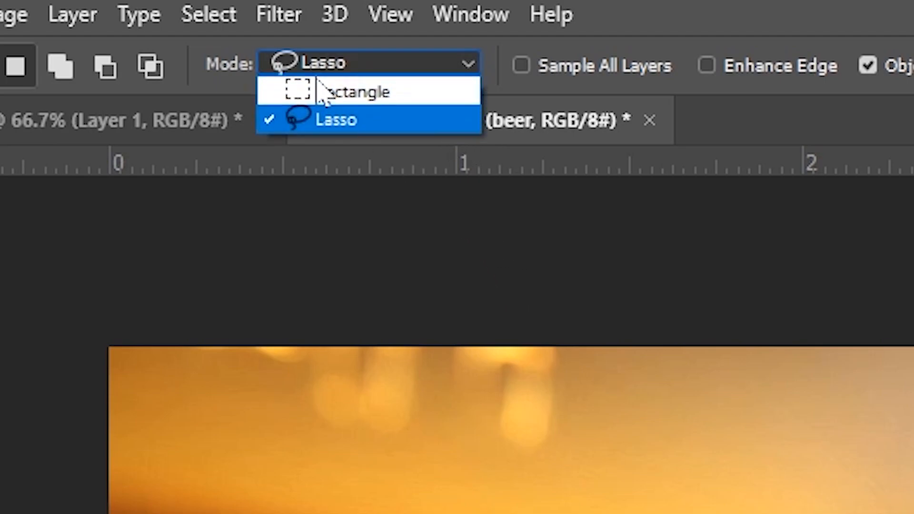
left_click(322, 88)
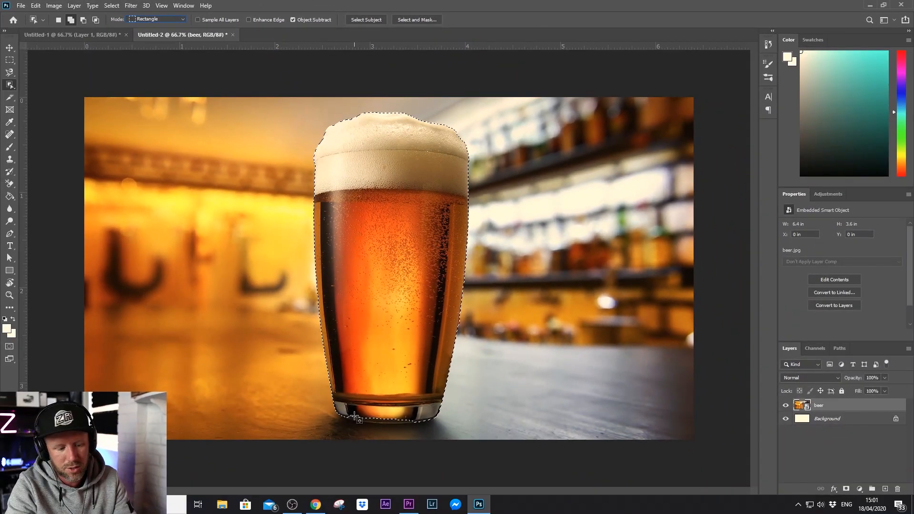
left_click_drag(347, 416, 429, 424)
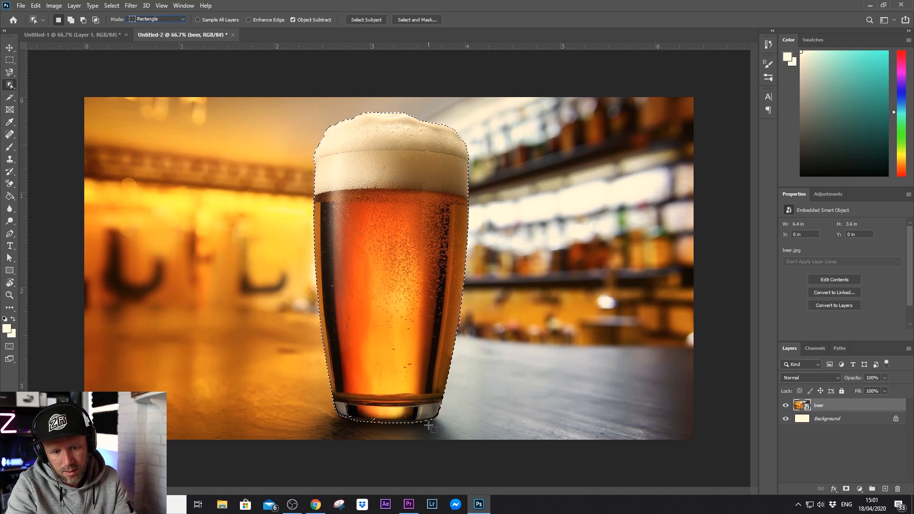
left_click_drag(349, 419, 404, 422)
key("shift")
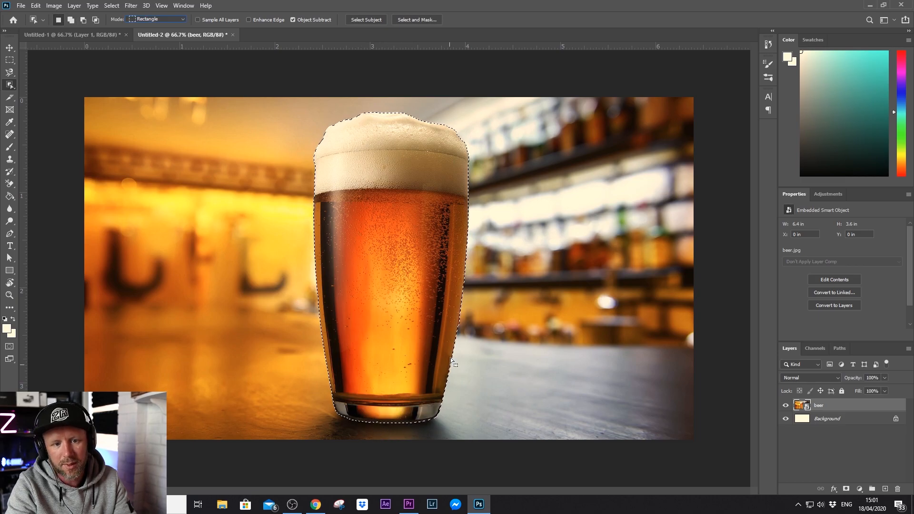
Check the selection in Select and Mask, then subtract the stray background slivers along the glass's right edge from it.
left_click(408, 20)
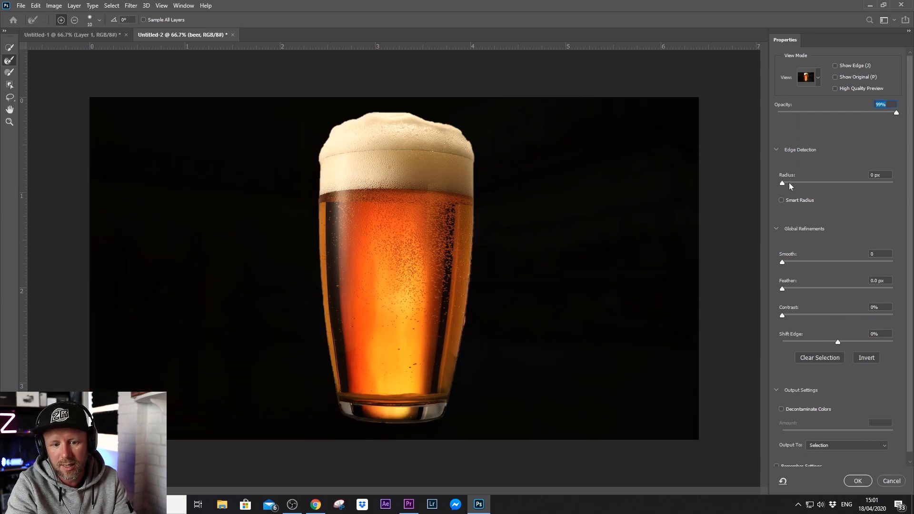
left_click(888, 481)
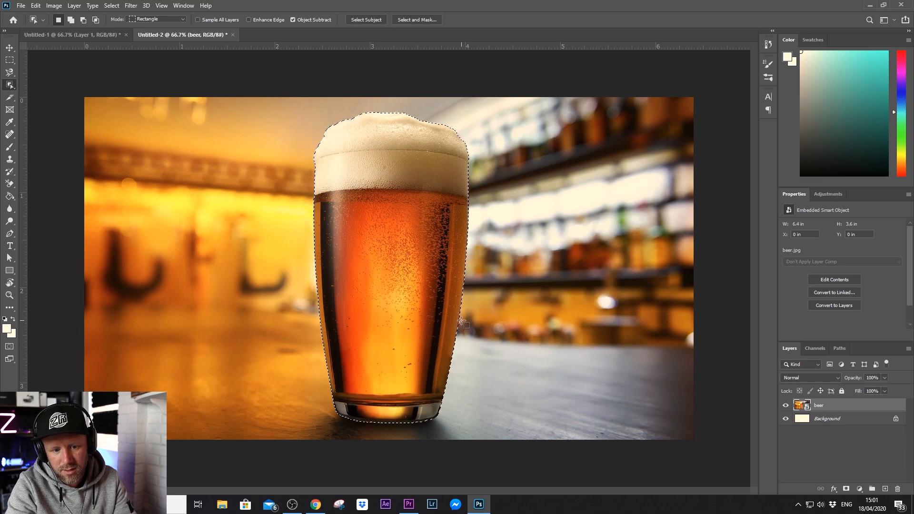
key("alt")
left_click_drag(462, 324, 471, 340)
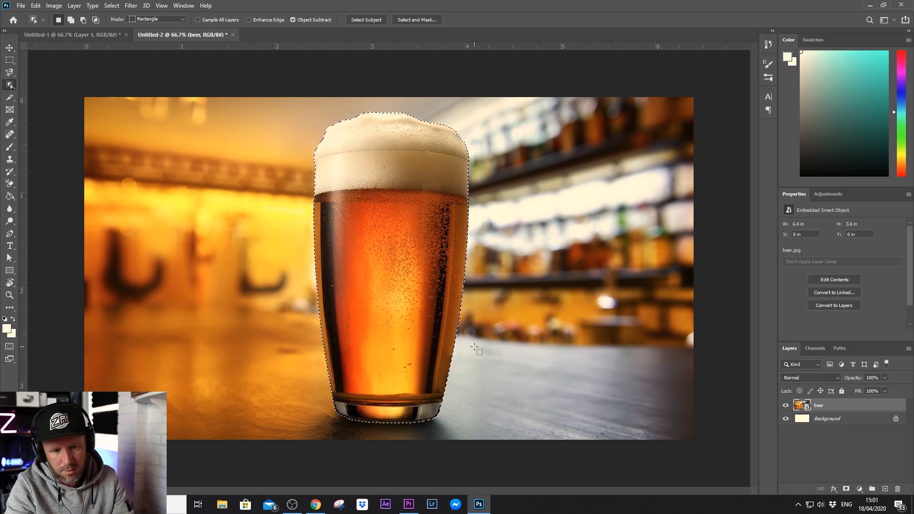
key("ctrl+plus")
key("ctrl+plus")
key("ctrl+plus")
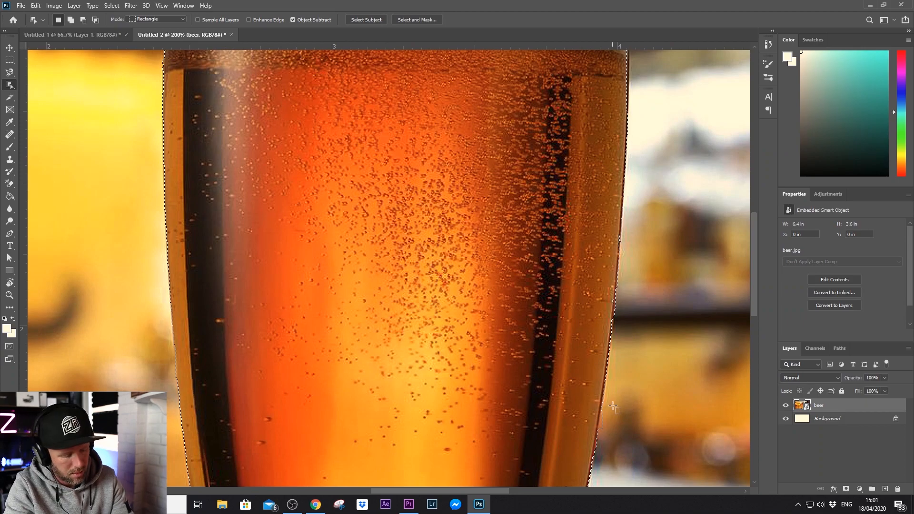
left_click_drag(600, 405, 596, 442)
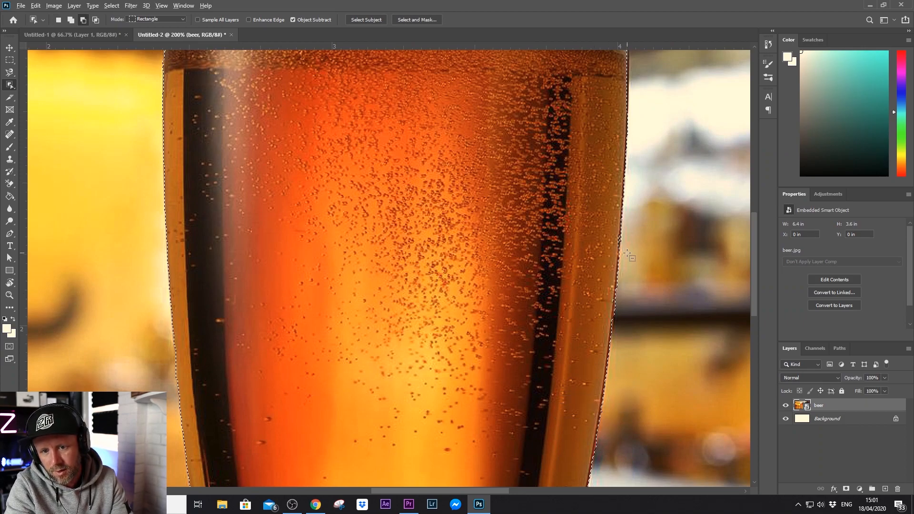
left_click_drag(626, 290, 614, 333)
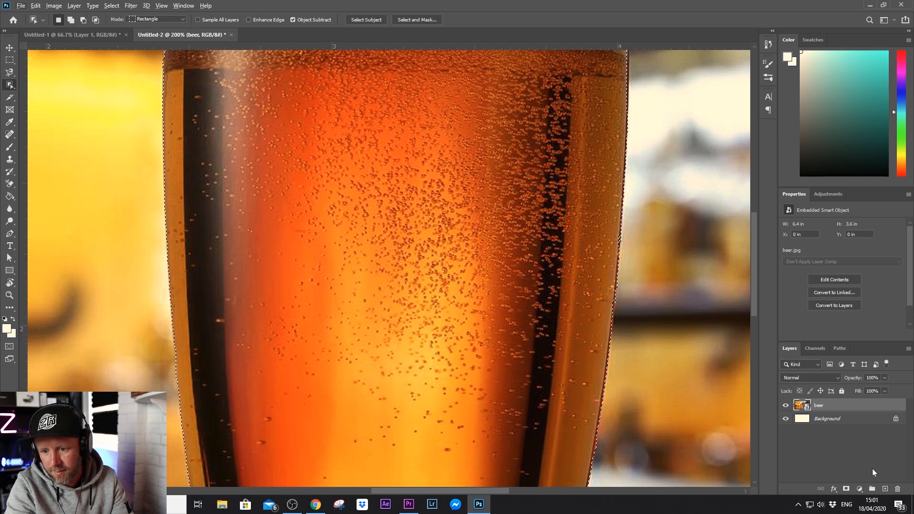
key("ctrl+0")
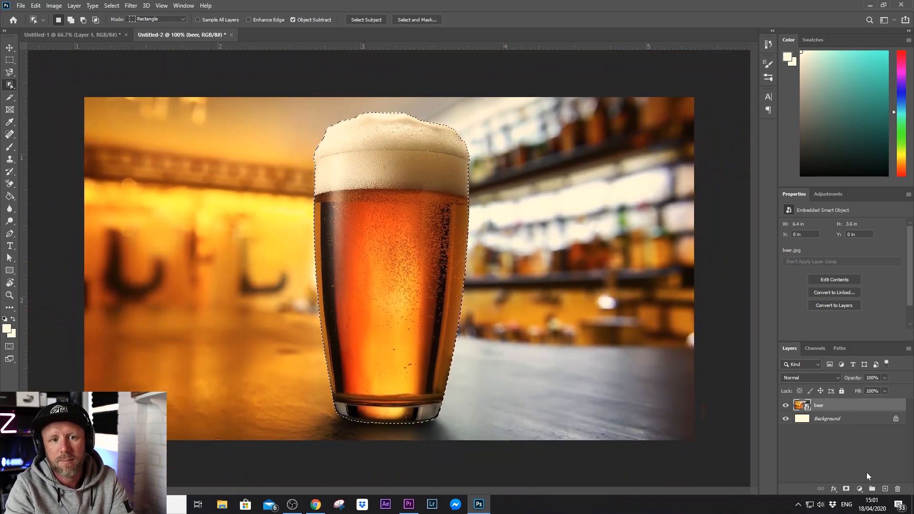
Open the glass selection in Select and Mask, keep the edge radius at 0 px and set the preview opacity to 92%.
left_click(434, 17)
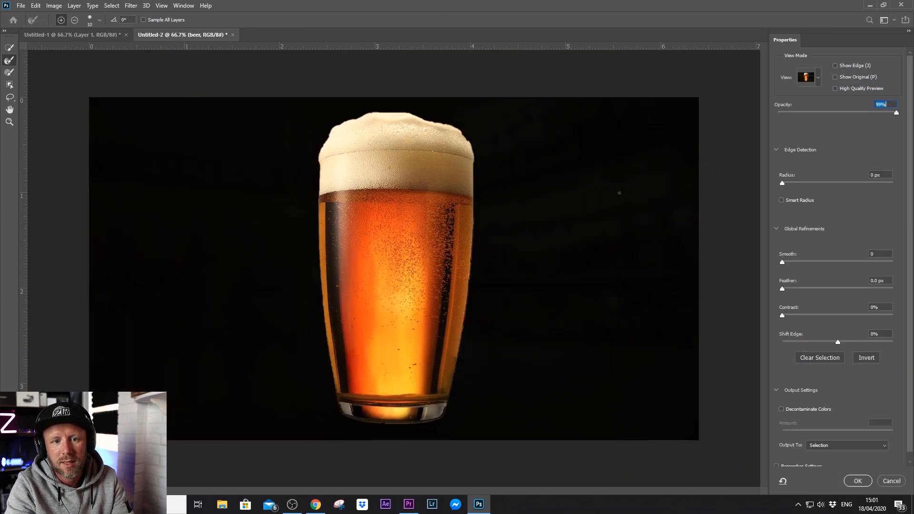
mouse_move(784, 184)
left_mouse_down()
mouse_move(870, 185)
mouse_move(776, 186)
left_mouse_up()
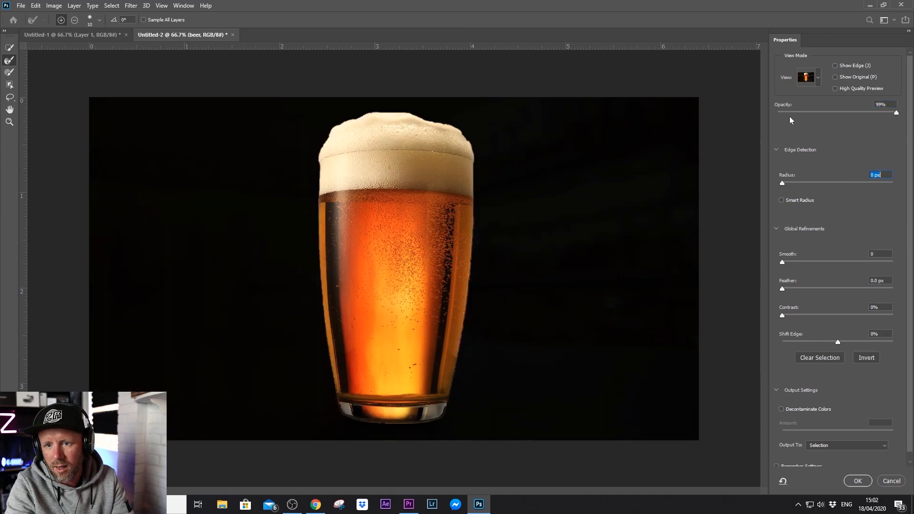
mouse_move(897, 113)
left_mouse_down()
mouse_move(877, 115)
mouse_move(888, 115)
left_mouse_up()
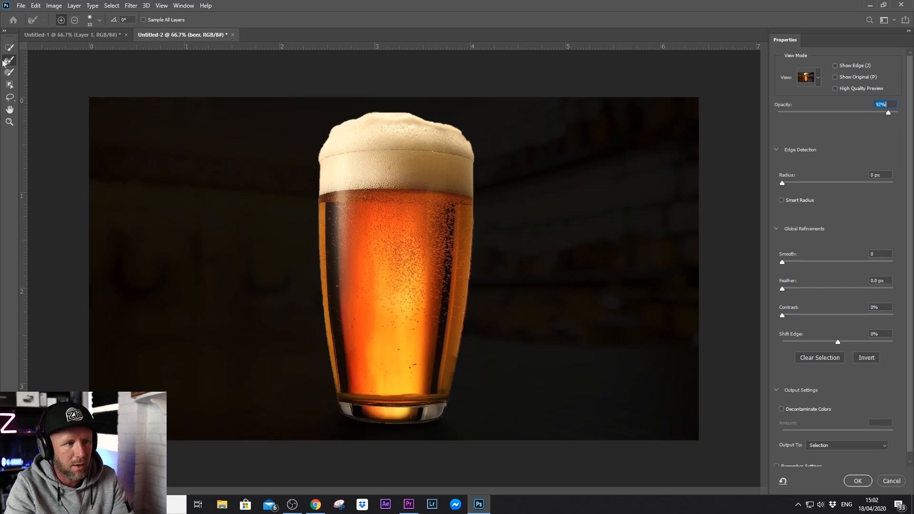
Brush over both sides of the glass and the foam's upper edge with the Refine Edge Brush and apply the refined selection.
left_click_drag(475, 260, 473, 279)
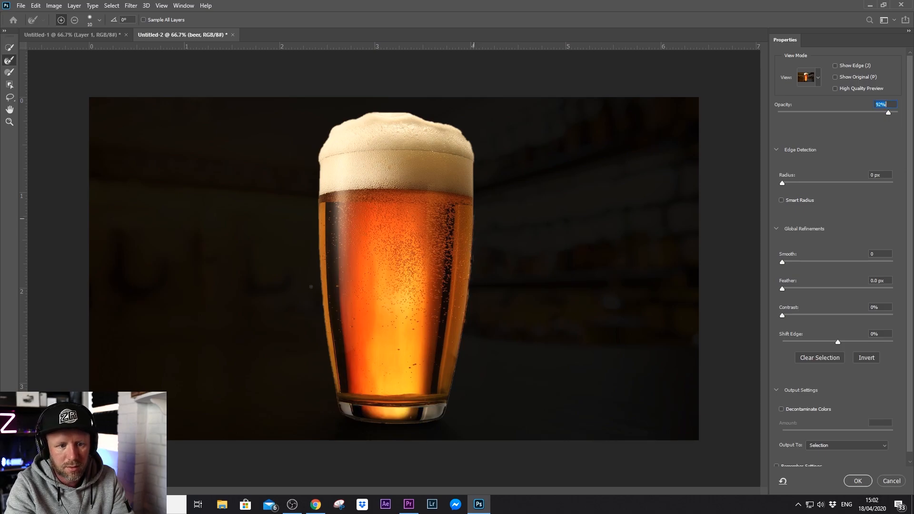
left_click_drag(323, 296, 323, 329)
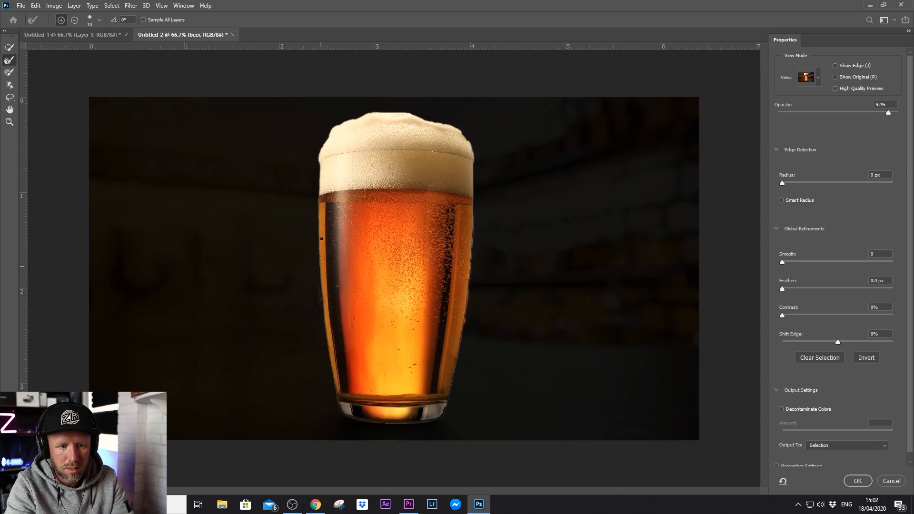
left_click_drag(466, 140, 461, 133)
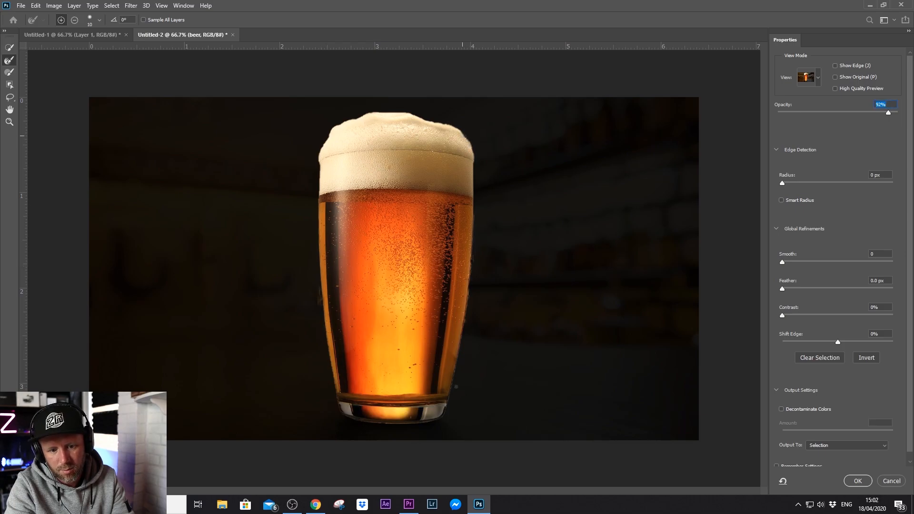
left_click(857, 481)
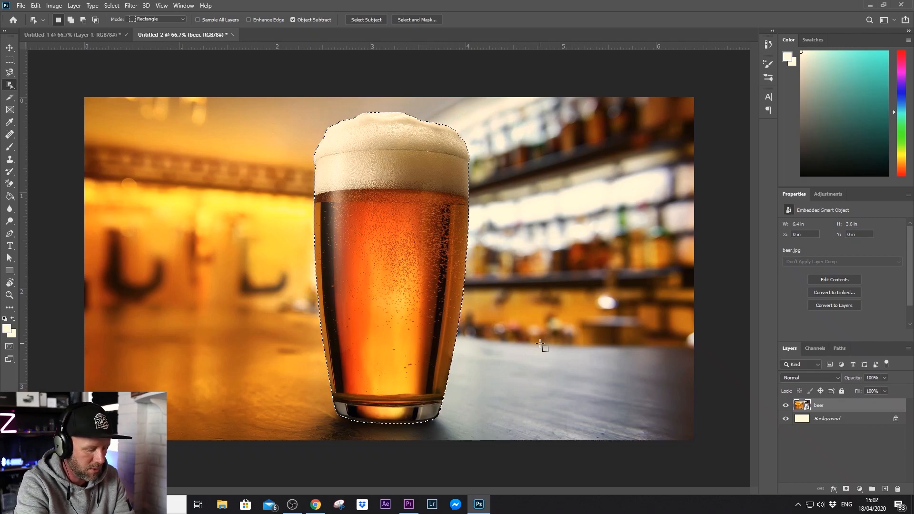
Copy the selected beer glass to a new layer and toggle the original beer layer's visibility to check the cutout.
key("ctrl+j")
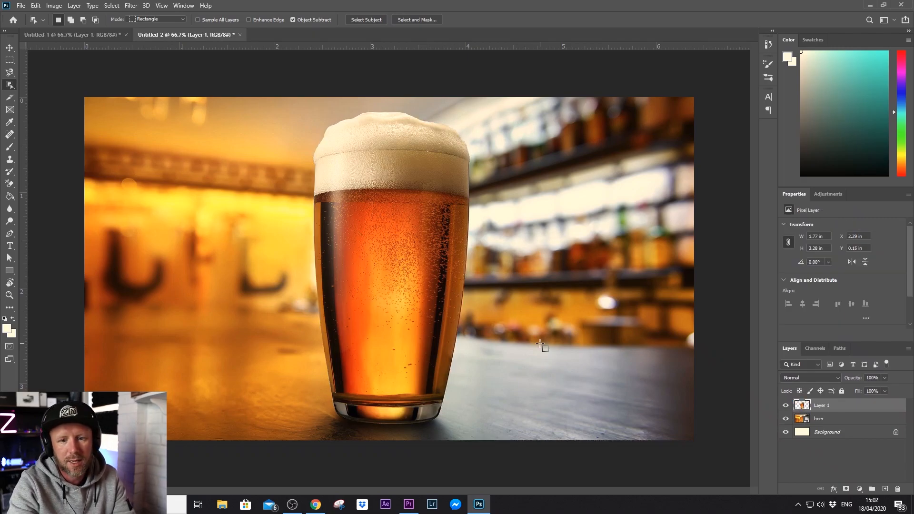
left_click(786, 419)
left_click(785, 418)
left_click(786, 419)
left_click(786, 419)
left_click(786, 418)
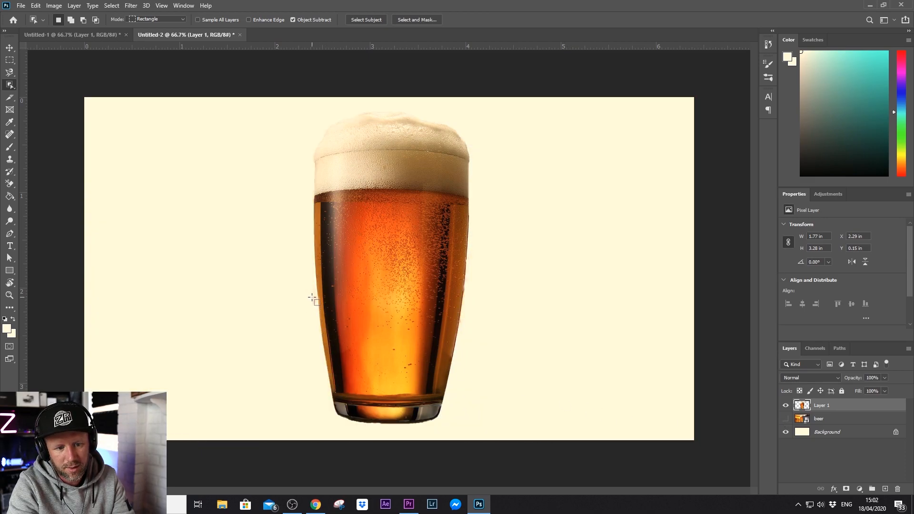
left_click(786, 419)
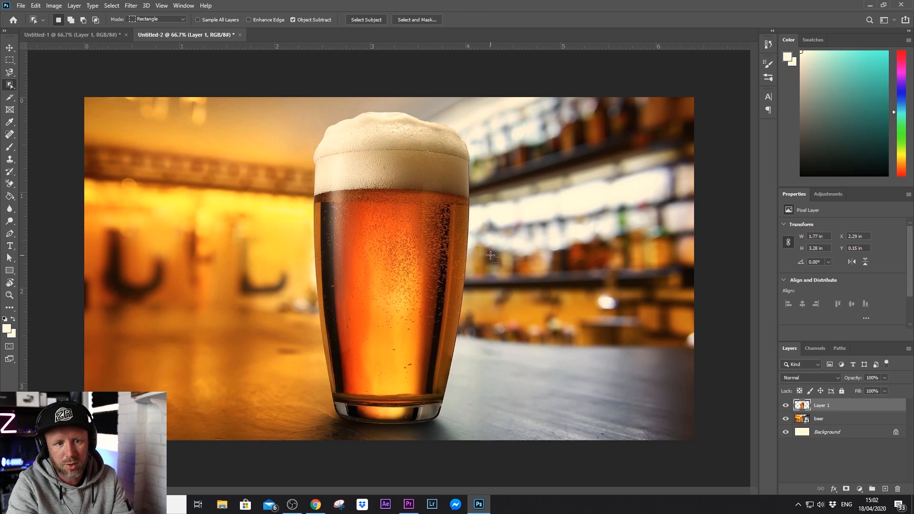